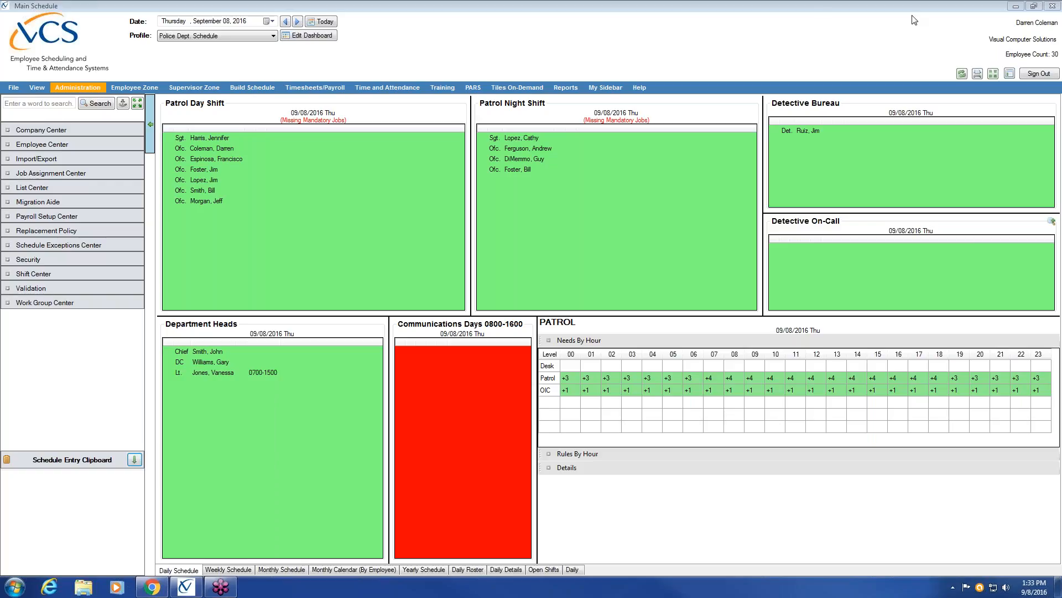
Open Add Employees to Existing Rotations under Build Schedule and set the start of the date range to January 01, 2017.
click(251, 89)
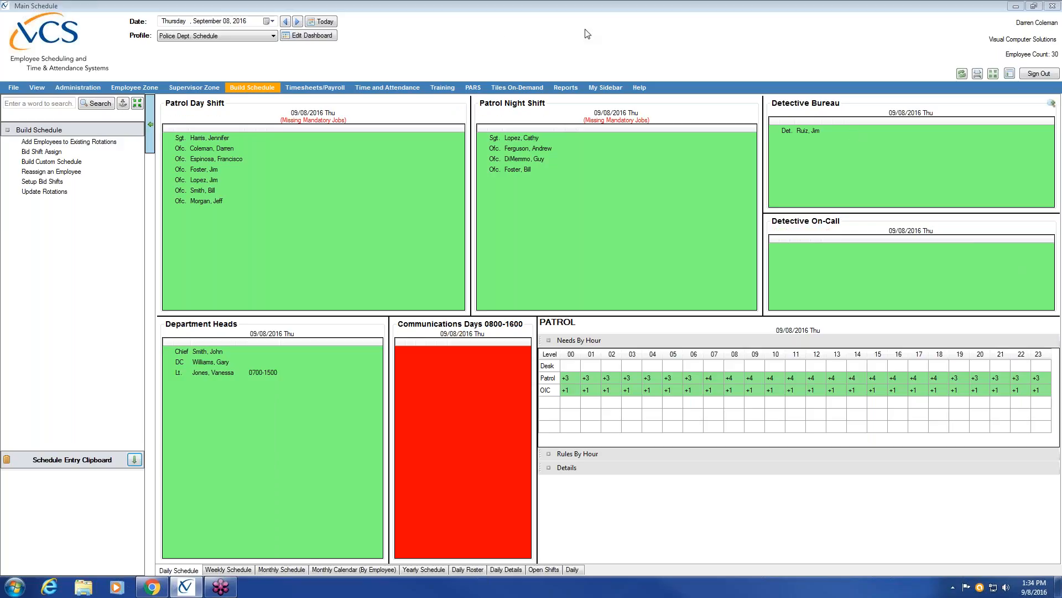
click(257, 88)
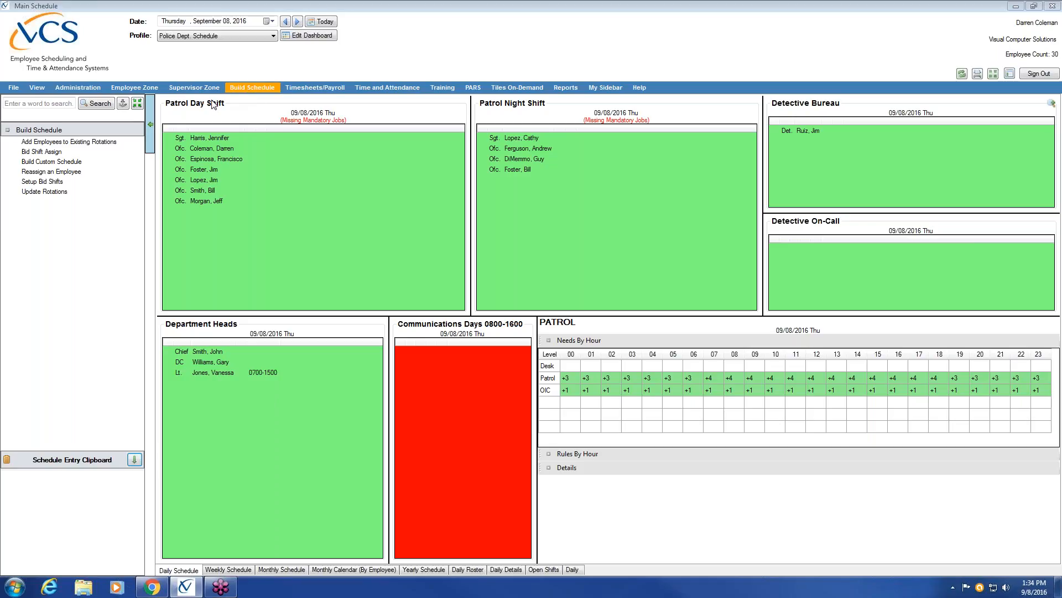
click(94, 142)
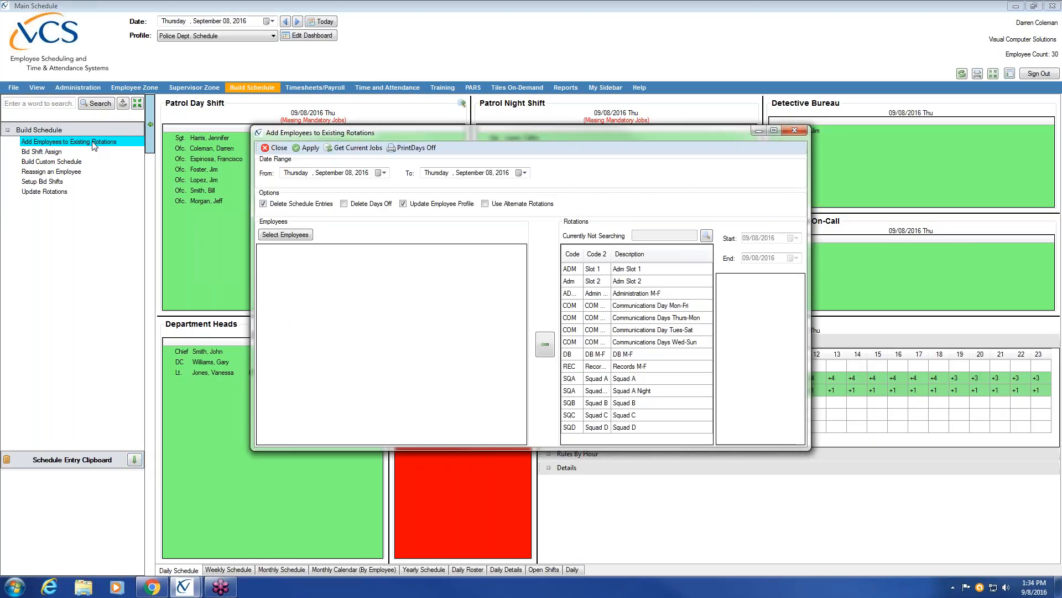
click(383, 173)
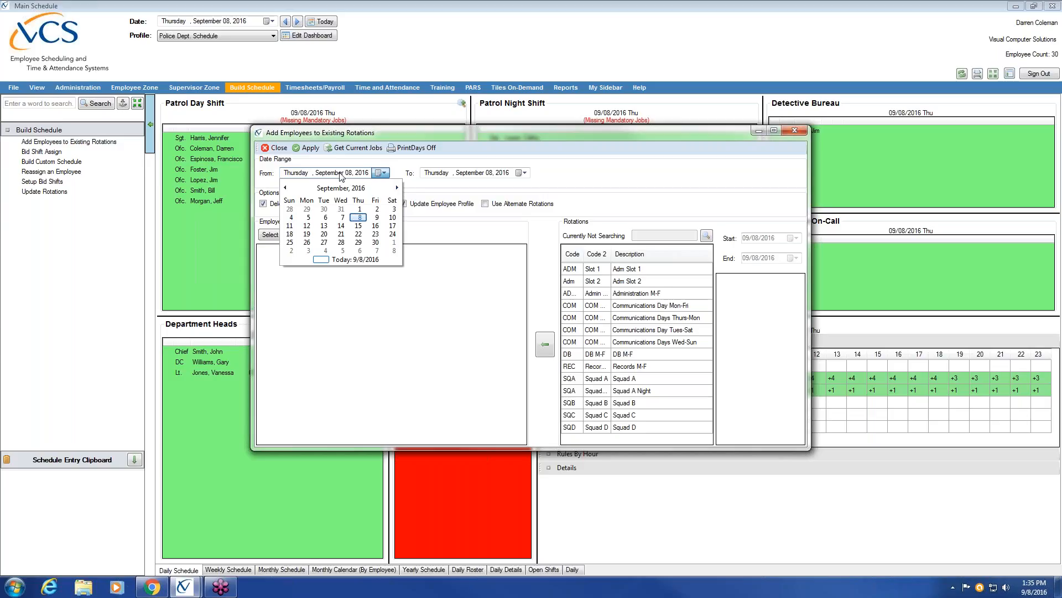
click(398, 189)
click(397, 189)
click(397, 190)
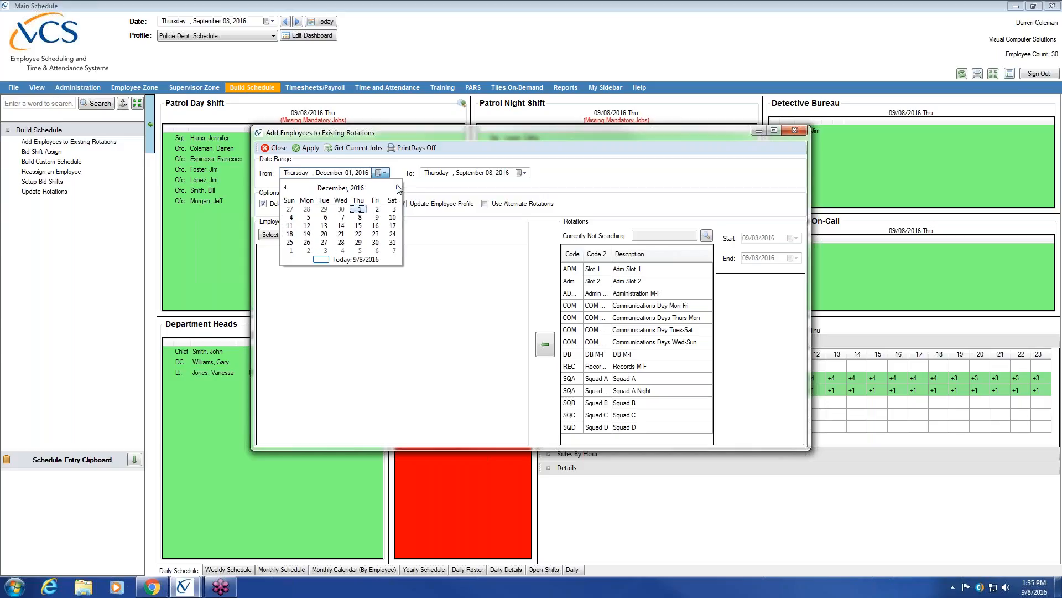
click(396, 190)
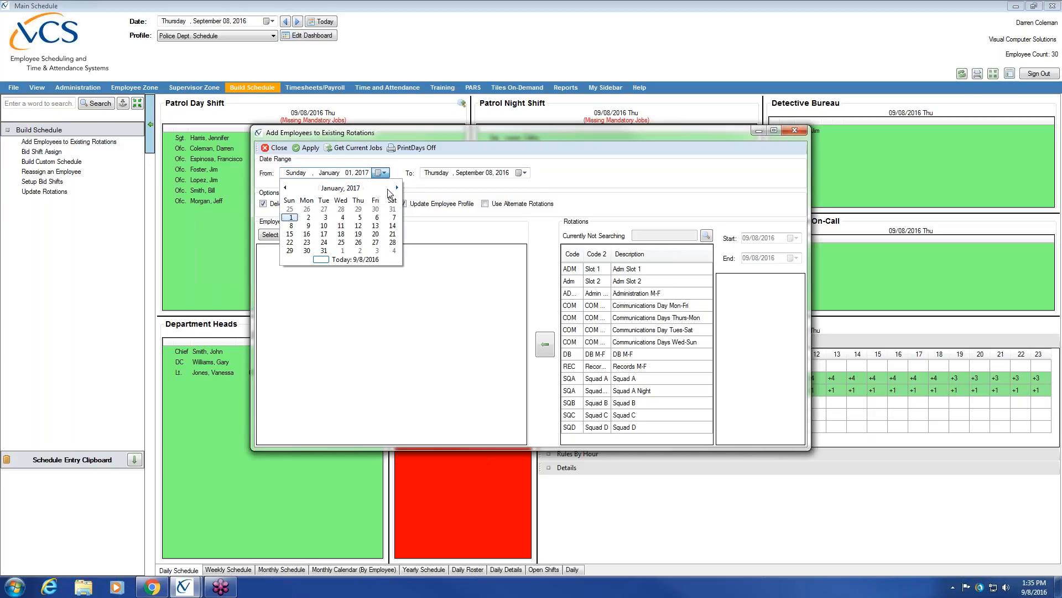
click(289, 219)
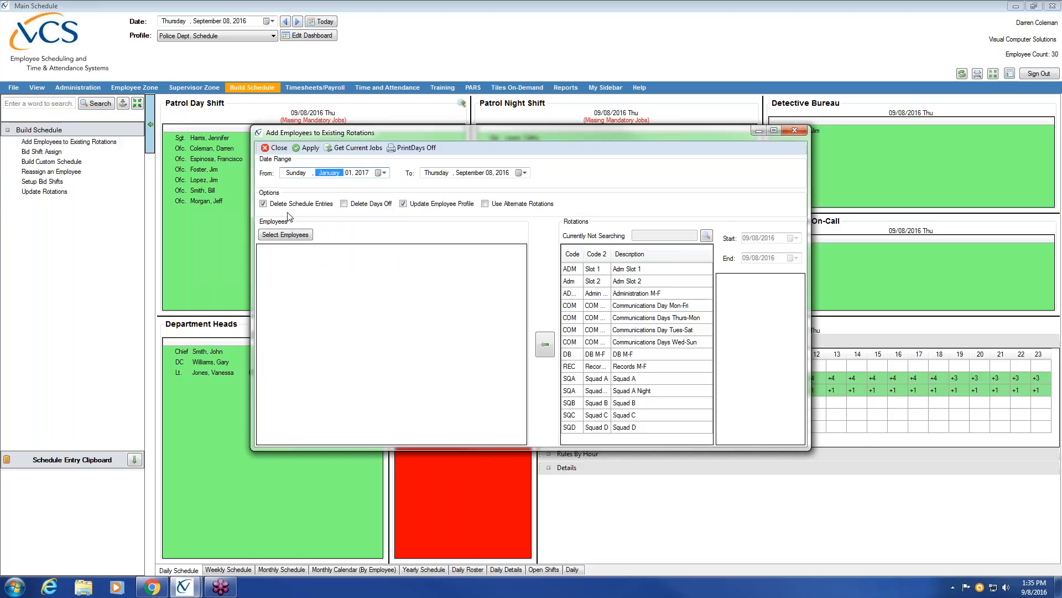
Set the end of the rotation date range to December 31, 2017.
click(522, 172)
click(538, 188)
click(537, 188)
click(538, 189)
click(537, 188)
click(537, 188)
click(537, 188)
click(538, 188)
click(537, 188)
click(537, 189)
click(537, 189)
click(537, 188)
click(537, 188)
click(537, 188)
click(538, 188)
click(537, 189)
click(430, 250)
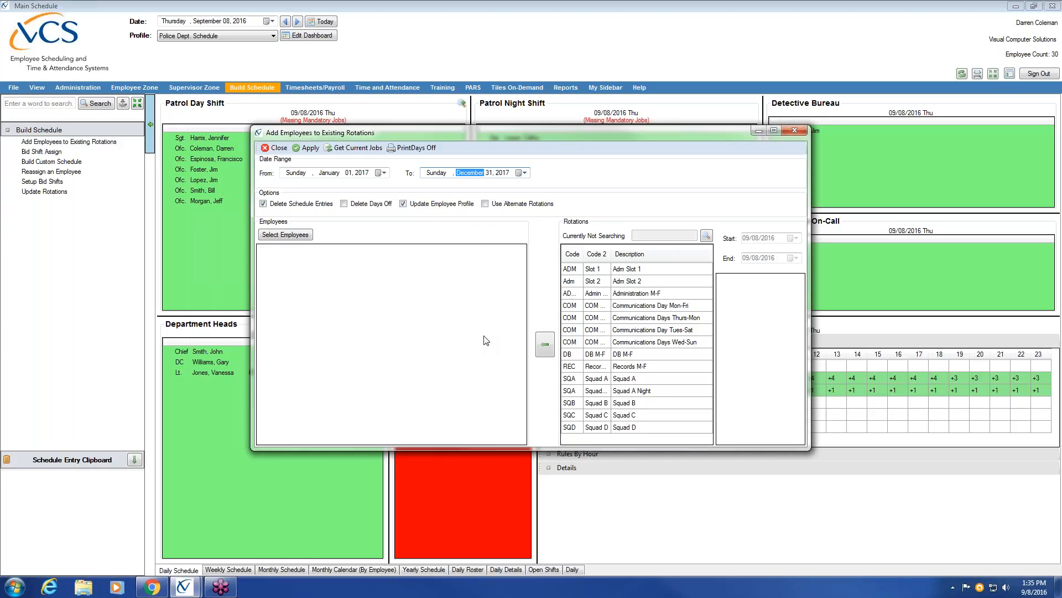
Open the employee lookup, enlarge and reposition it, and filter the employees by the Administration group.
click(283, 235)
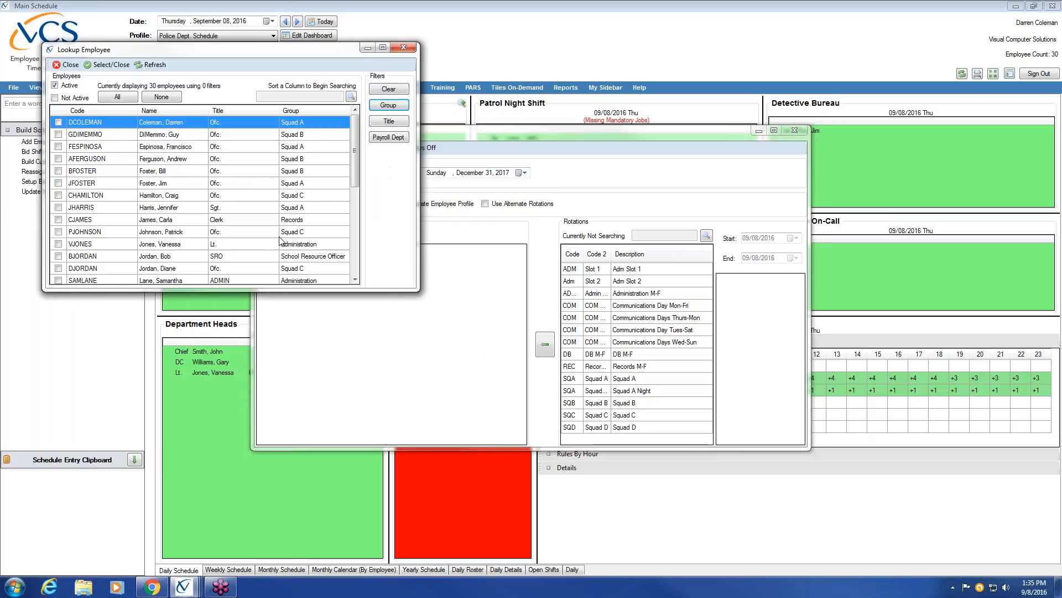
drag(340, 289, 341, 414)
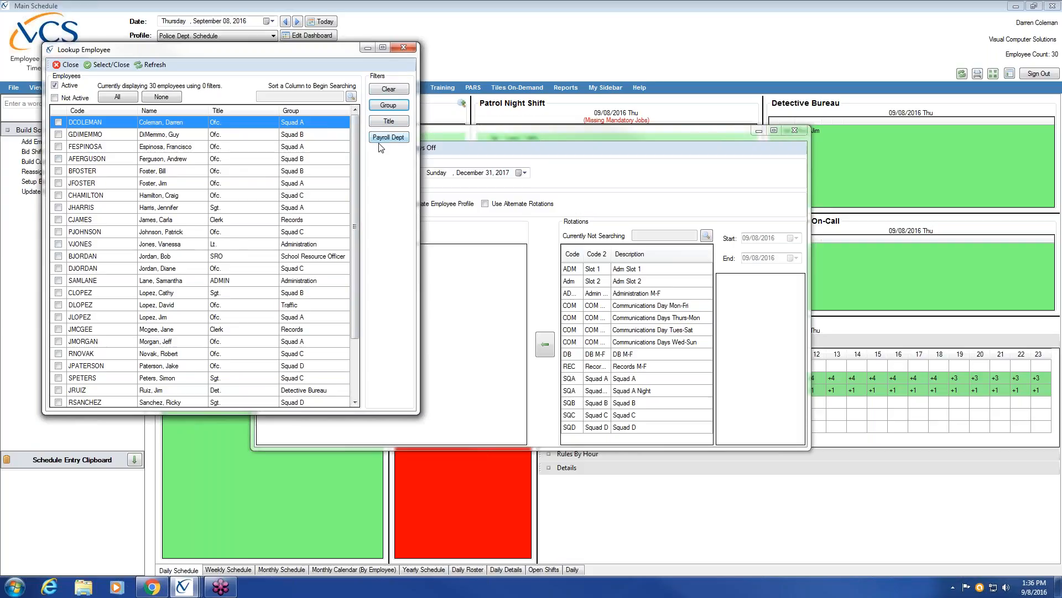
drag(269, 56, 558, 116)
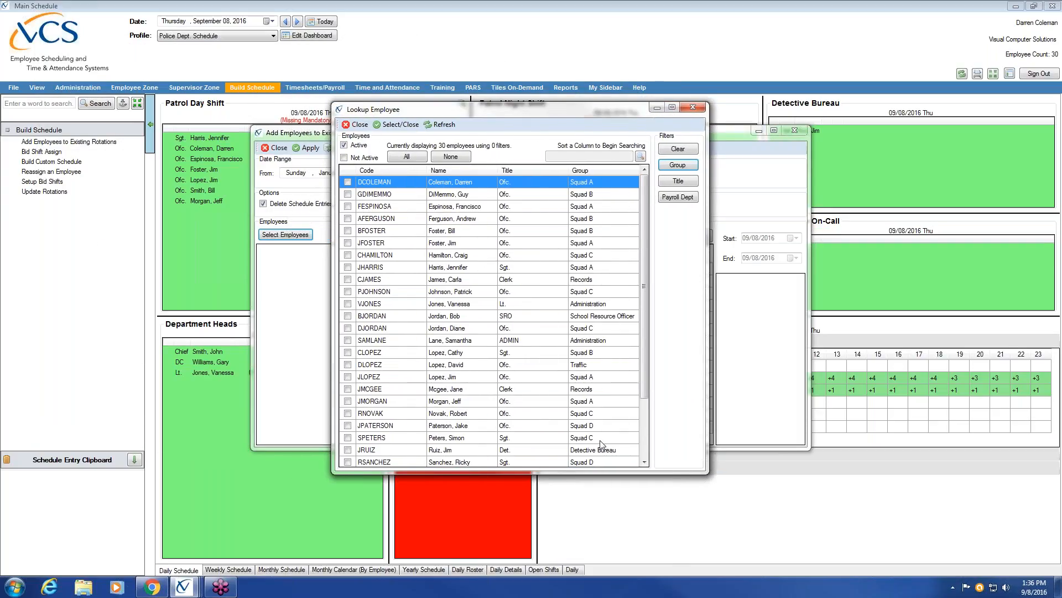
click(688, 165)
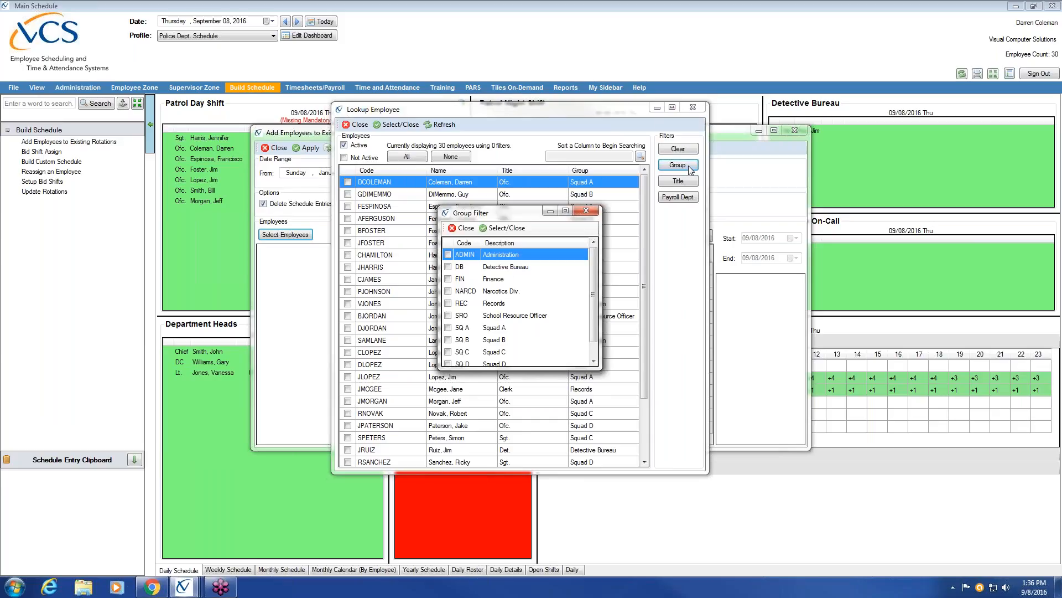
click(447, 255)
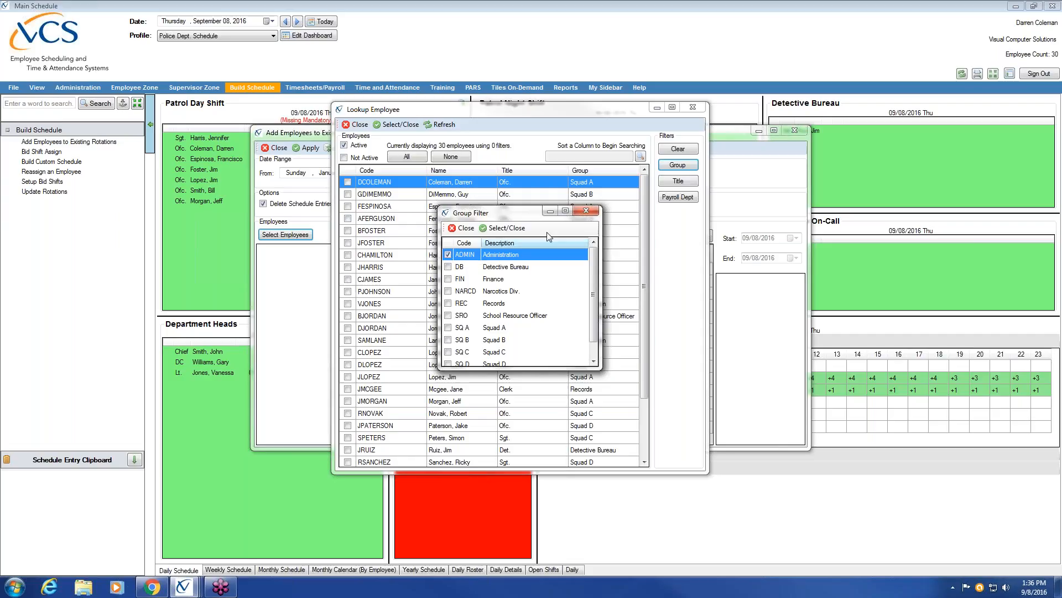
click(514, 228)
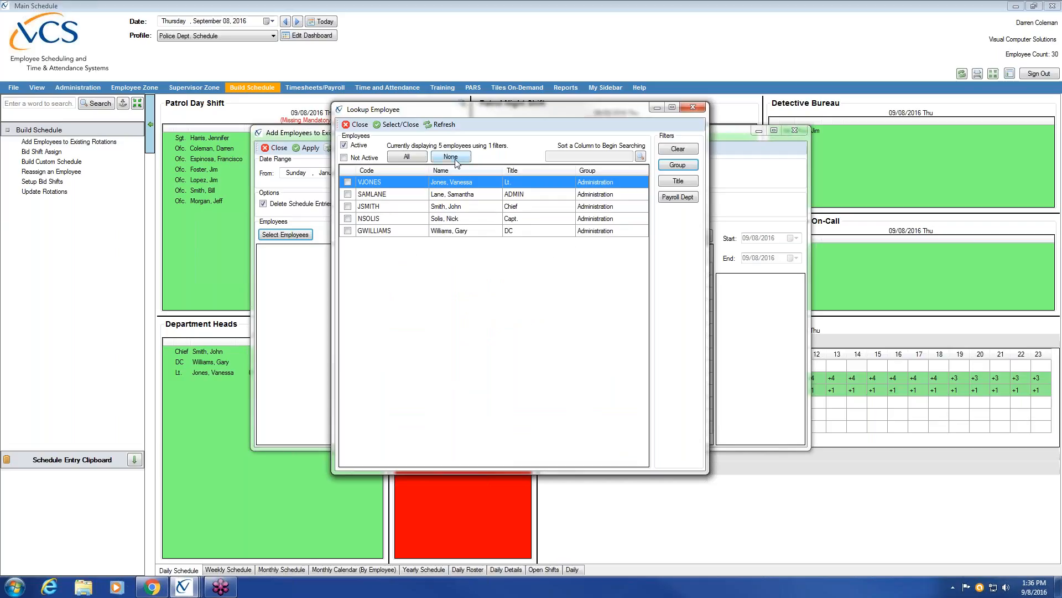
click(410, 159)
click(451, 156)
click(348, 182)
click(348, 206)
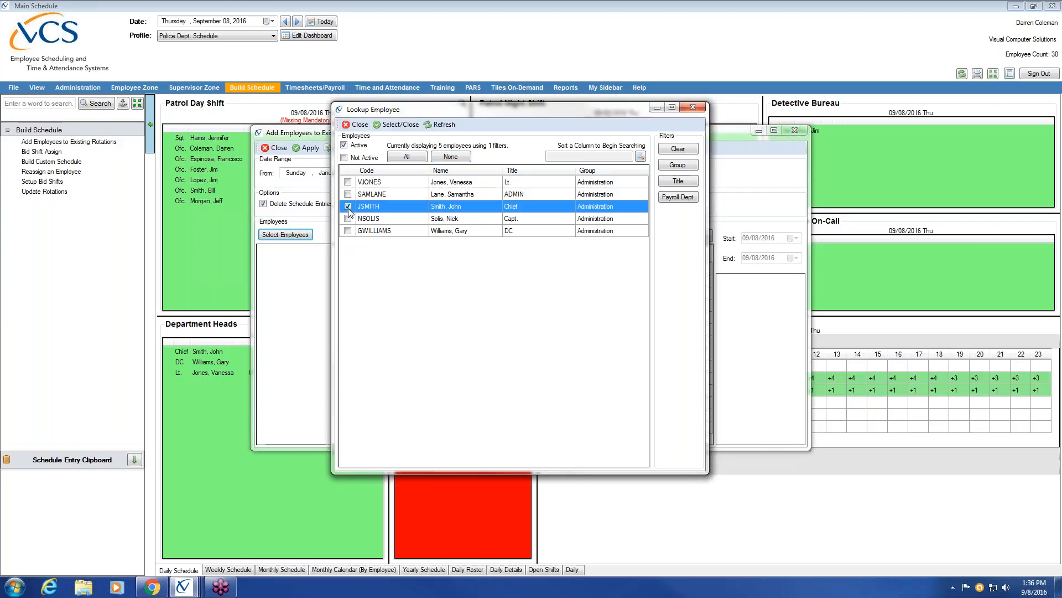
click(347, 182)
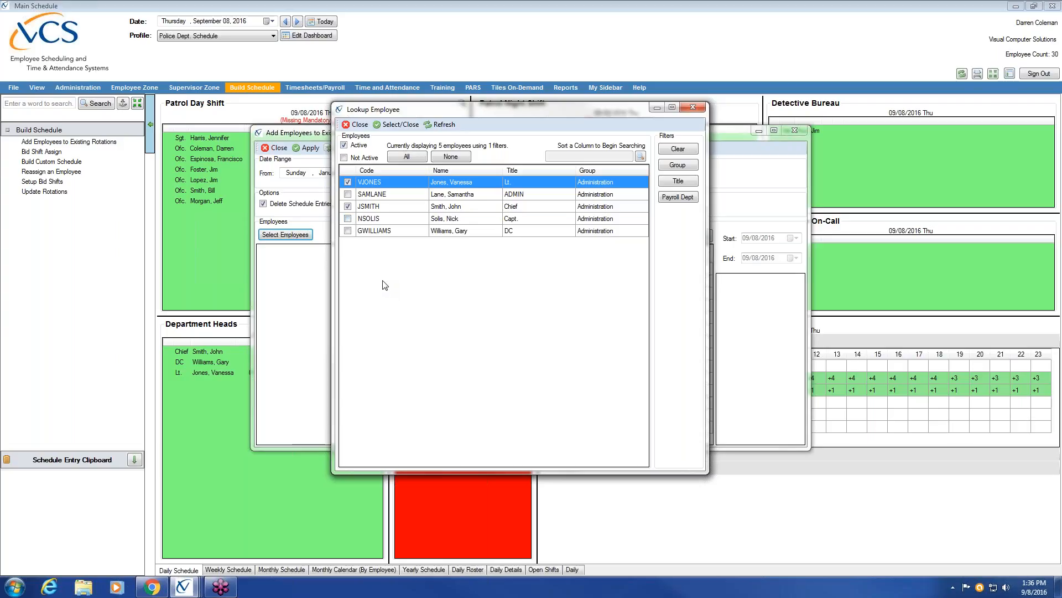
click(347, 182)
Choose only the Administration employee with the title DC, deselect the Chief, and add the selection to the rotation form.
click(348, 231)
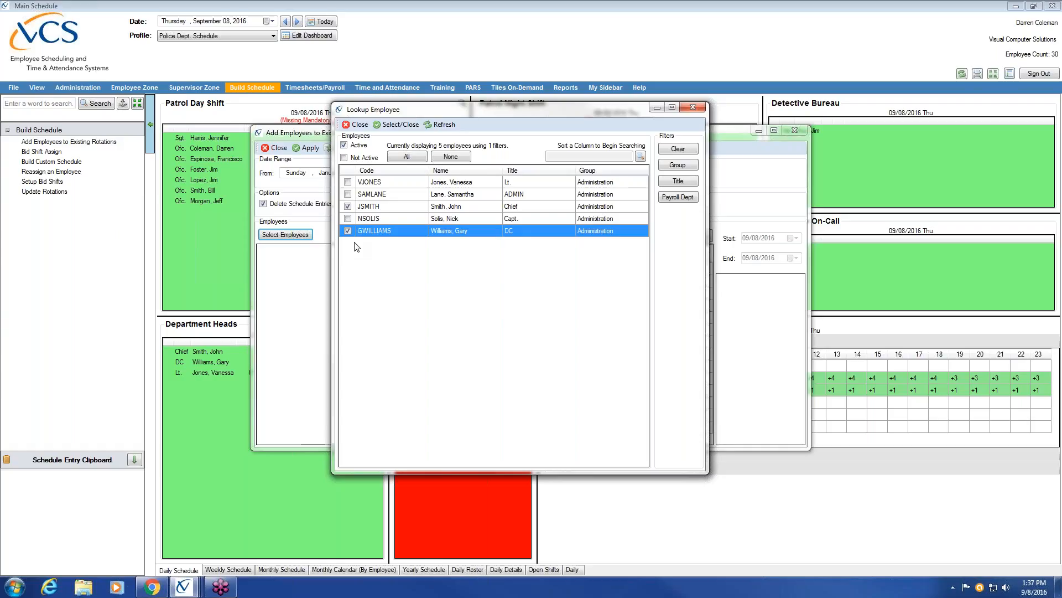
click(348, 205)
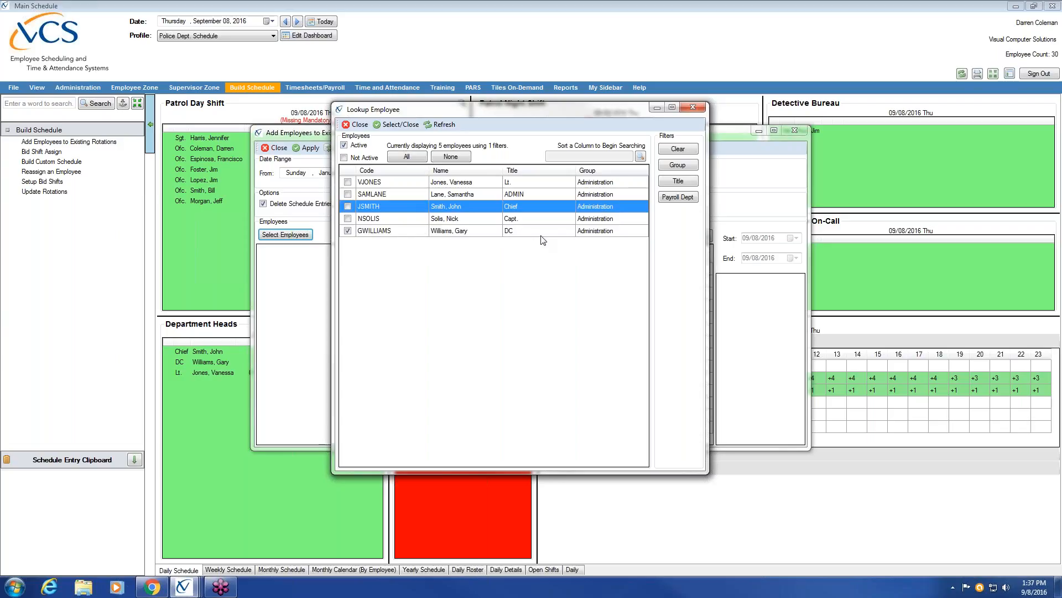
click(397, 124)
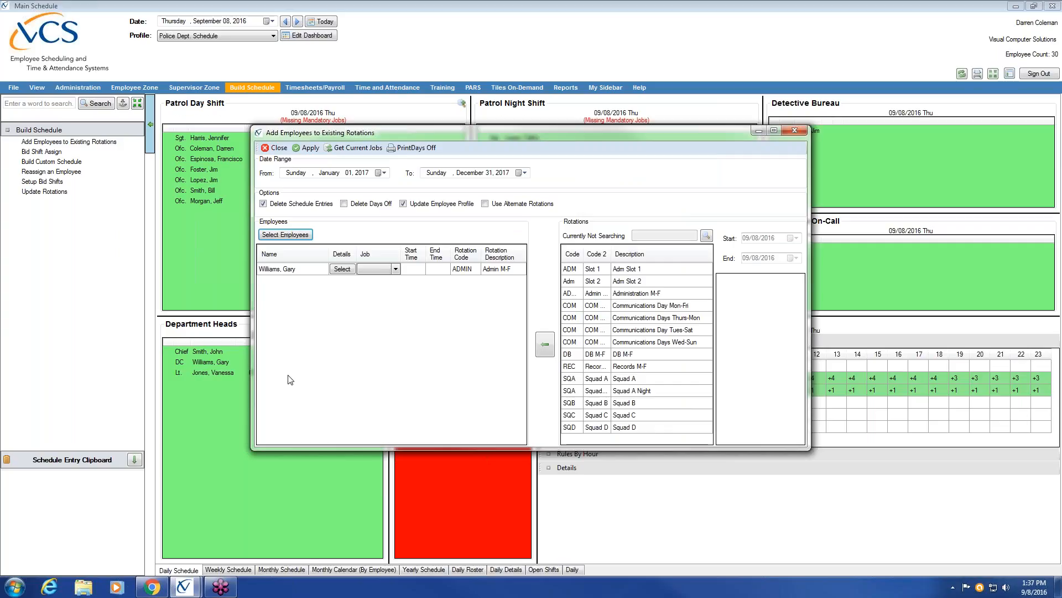
click(472, 273)
click(472, 273)
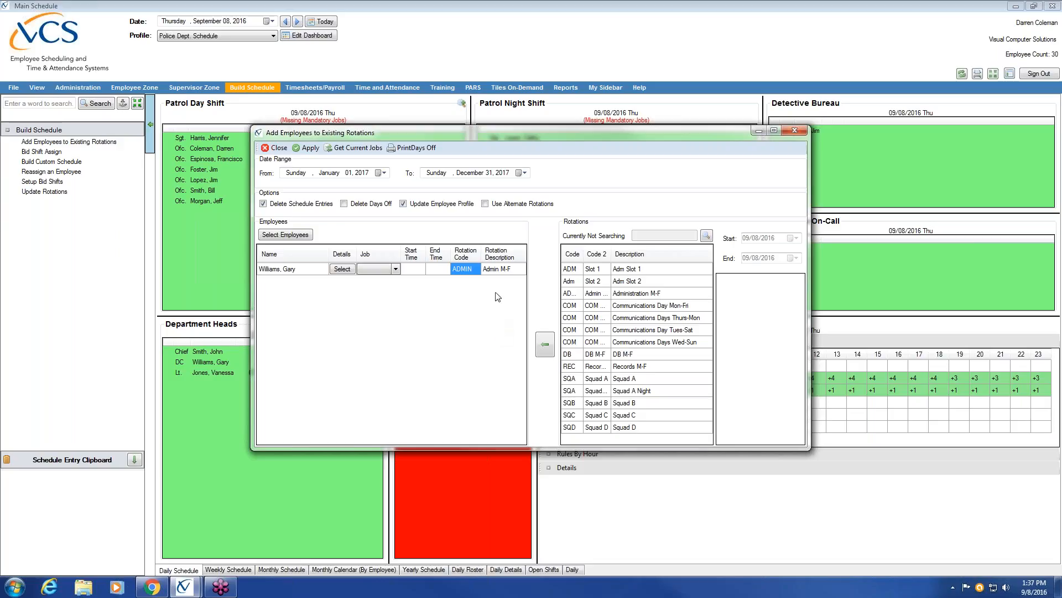
click(499, 271)
click(470, 272)
click(515, 271)
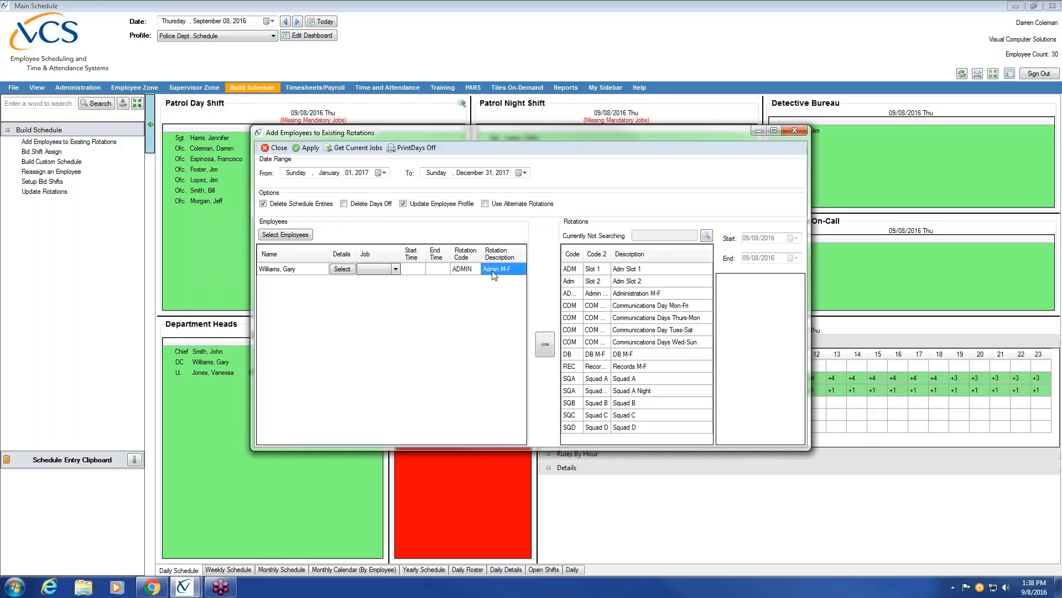
Assign the Administration M-F rotation to the selected employee's row.
click(653, 295)
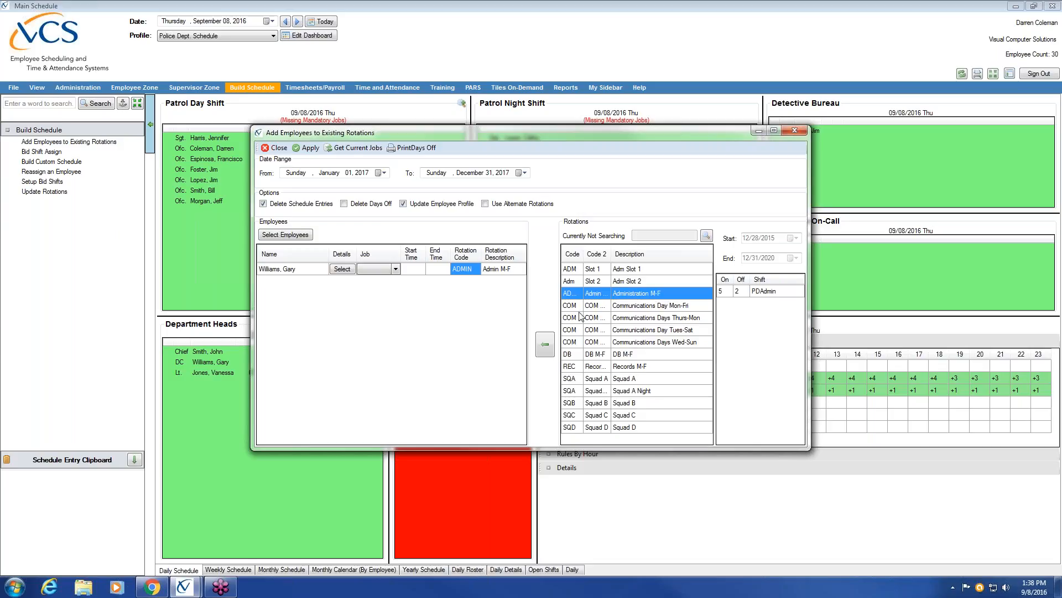
click(547, 348)
click(495, 272)
click(463, 271)
click(486, 272)
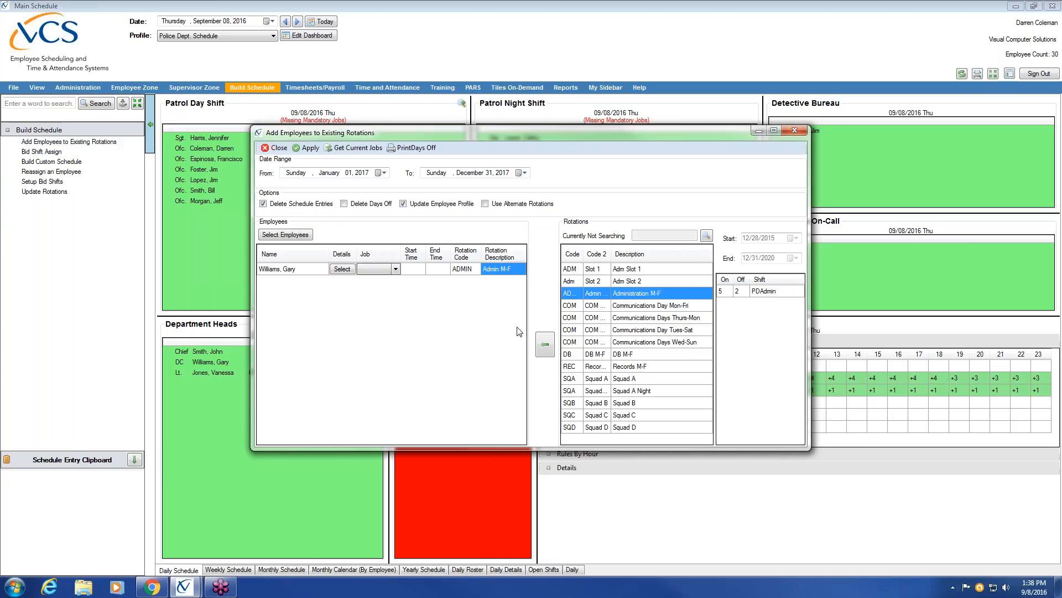
Set the employee's start time to 0900 and end time to 1700.
click(417, 270)
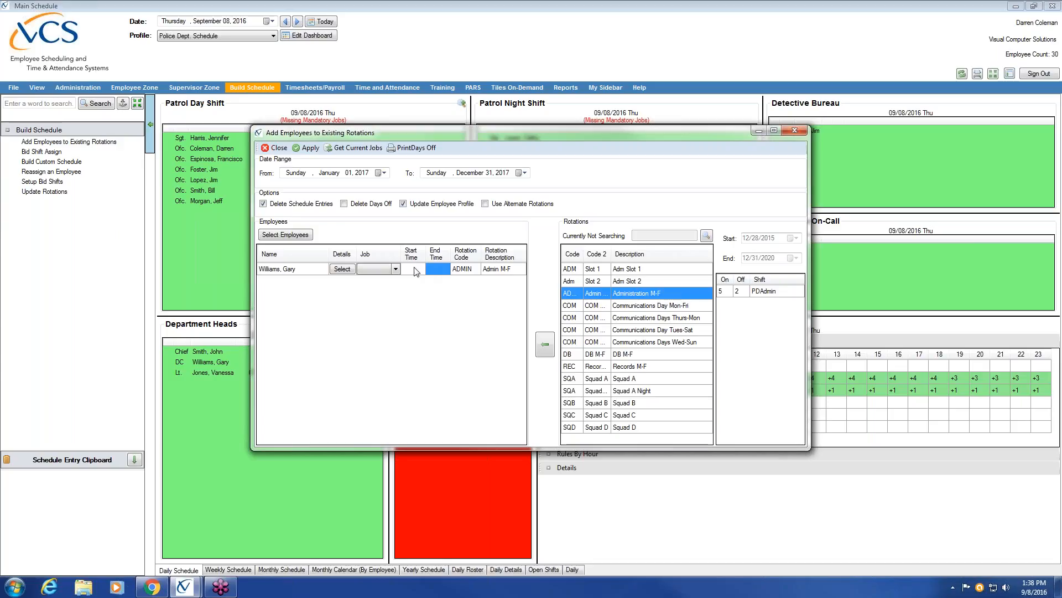
click(440, 270)
text(0900)
click(446, 273)
text(1700)
click(476, 272)
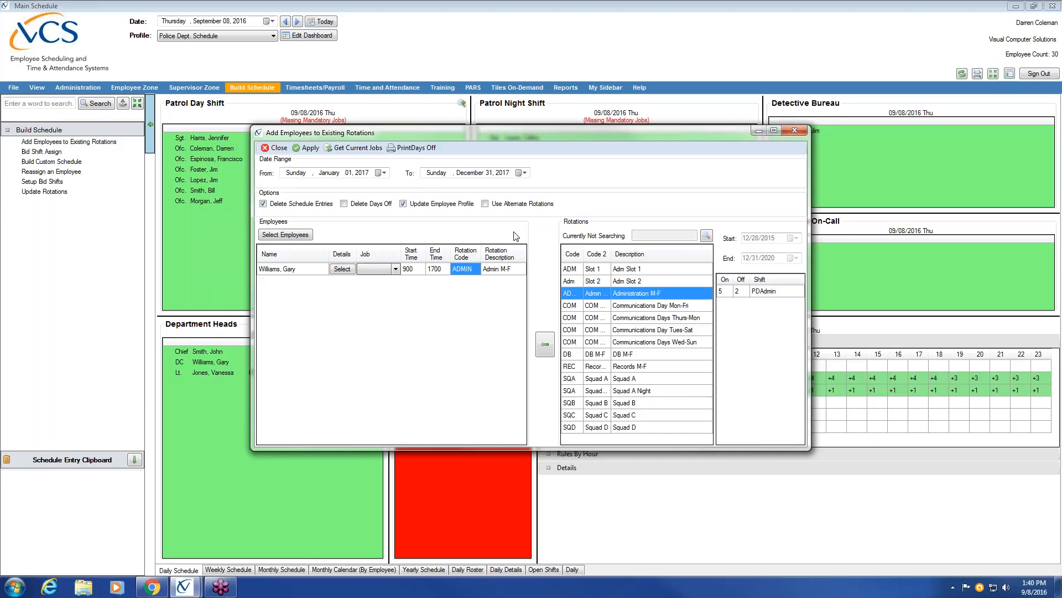
Apply the rotation assignment to create the schedule entries, acknowledge the message, and close the form.
click(311, 148)
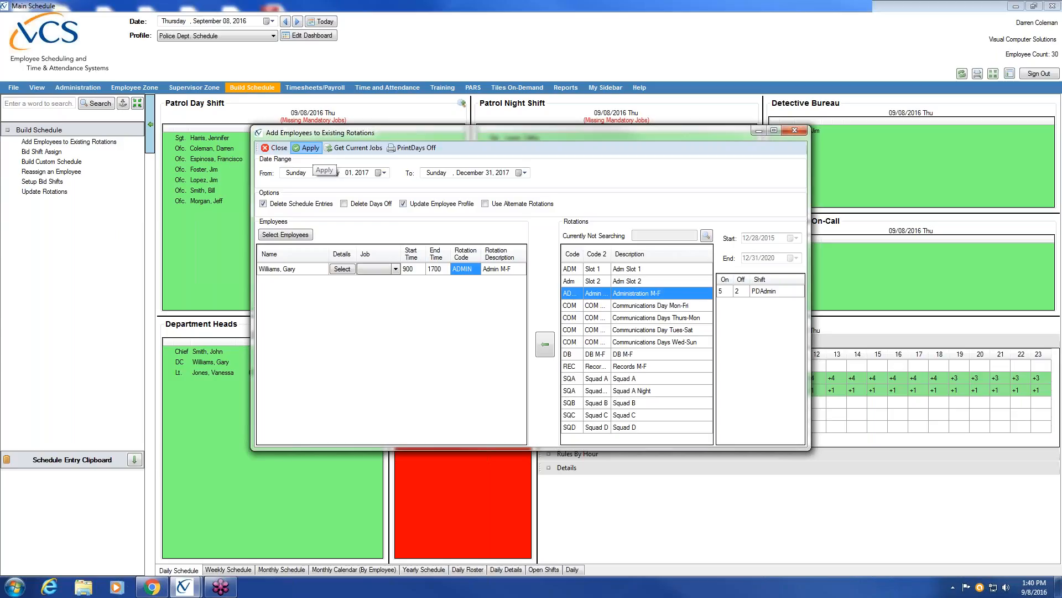
click(313, 151)
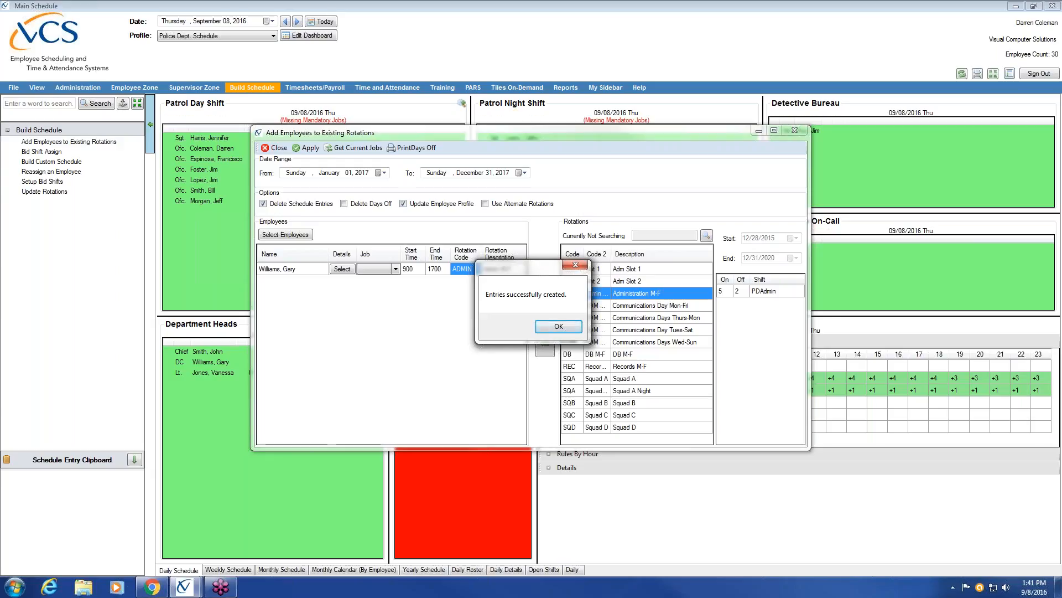
click(554, 328)
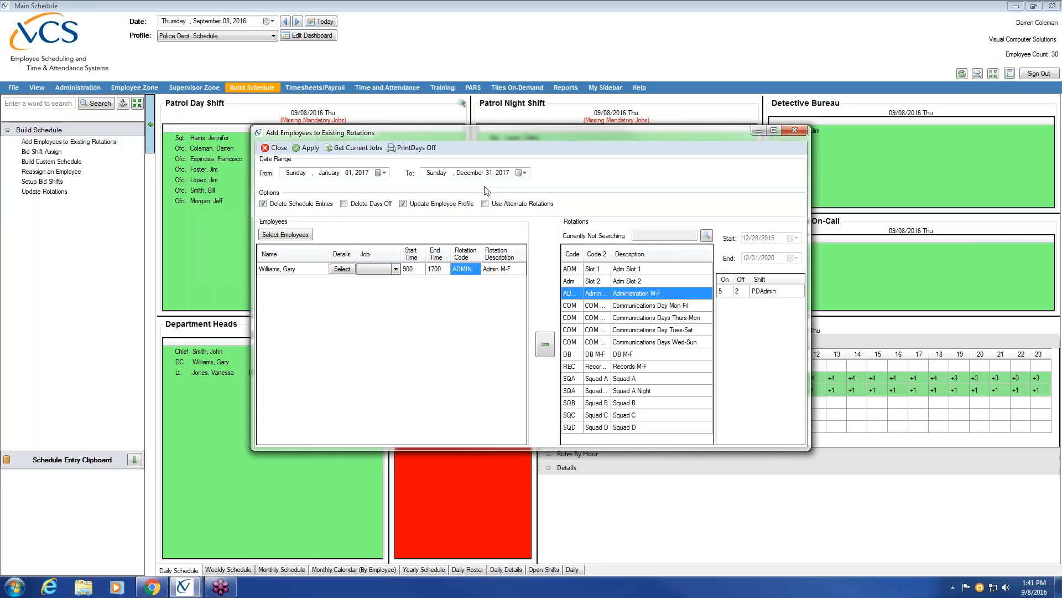
click(276, 149)
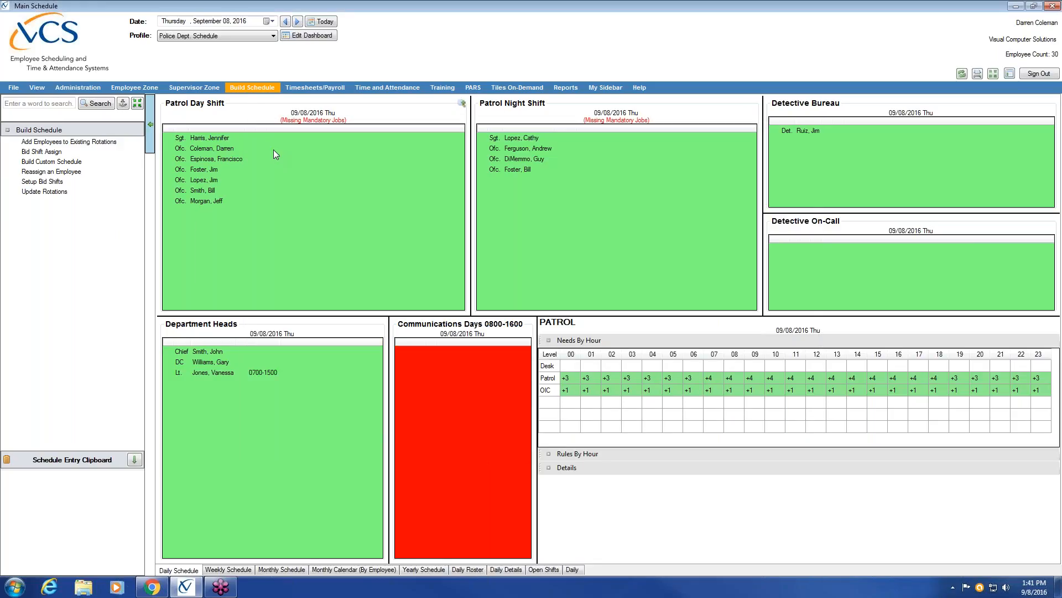
Open Reassign an Employee under Build Schedule and choose the first Squad B officer listed in the employee lookup.
click(249, 91)
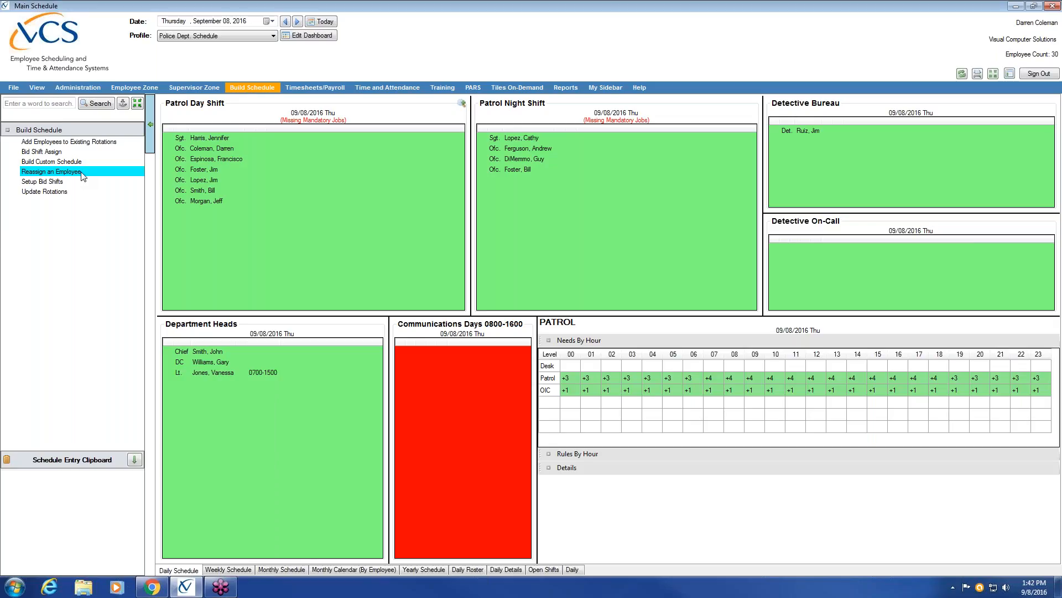
click(67, 172)
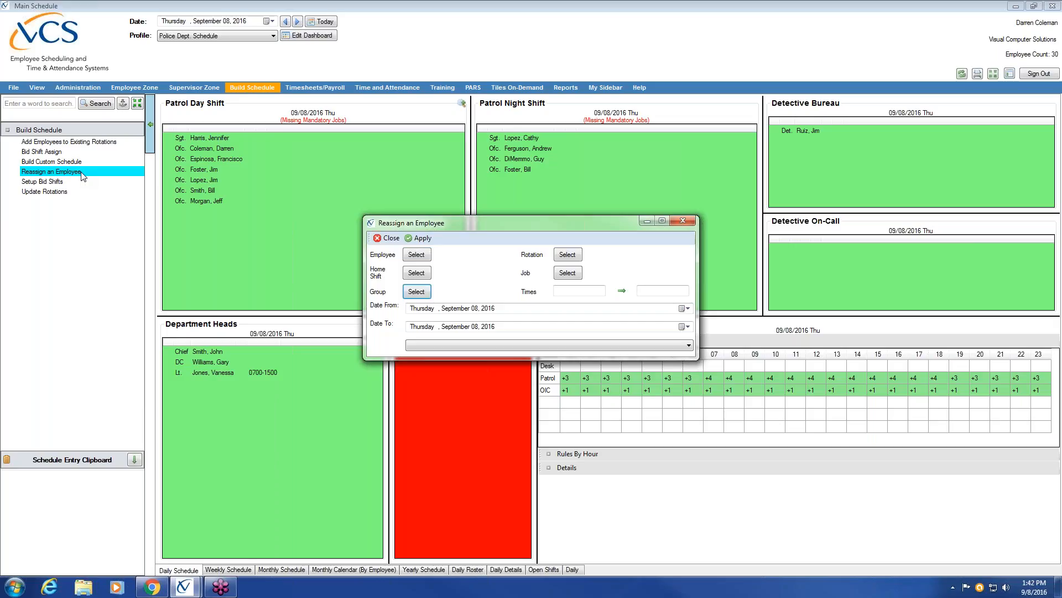
click(422, 258)
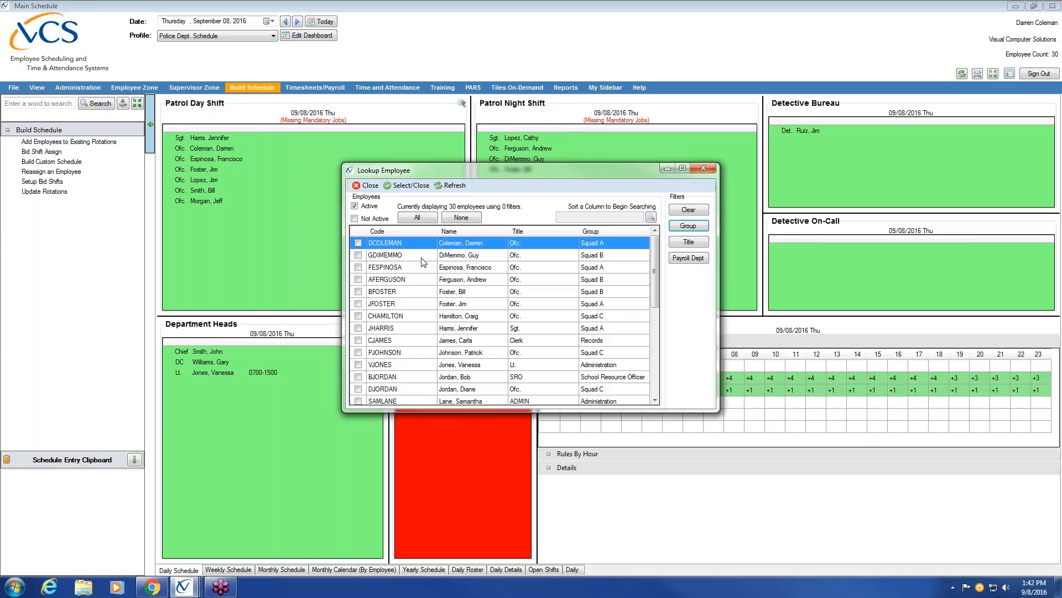
click(358, 257)
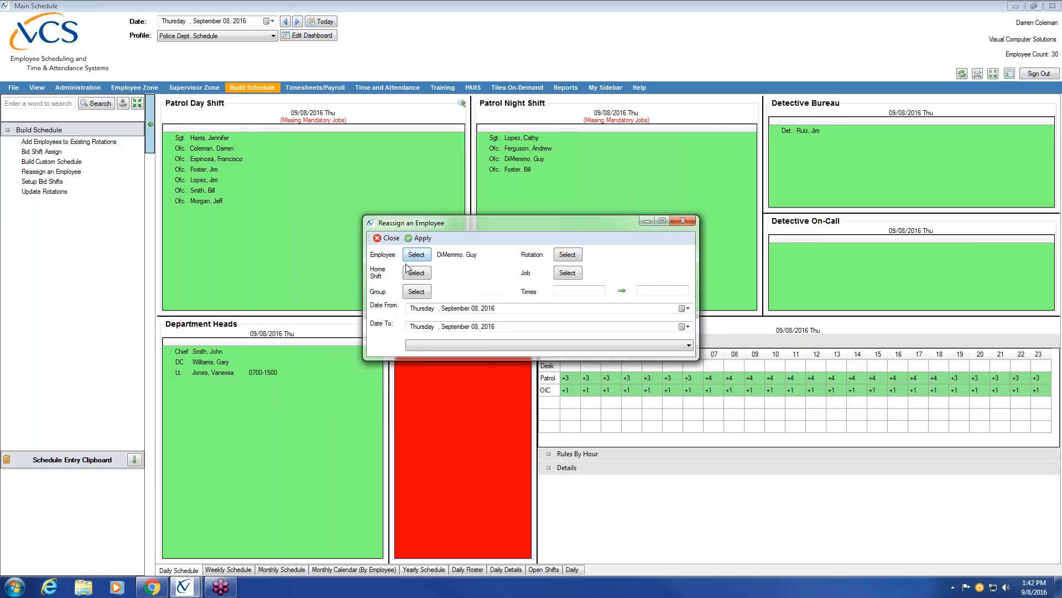
Choose Squad A as both the rotation and the group for the employee's reassignment.
click(573, 258)
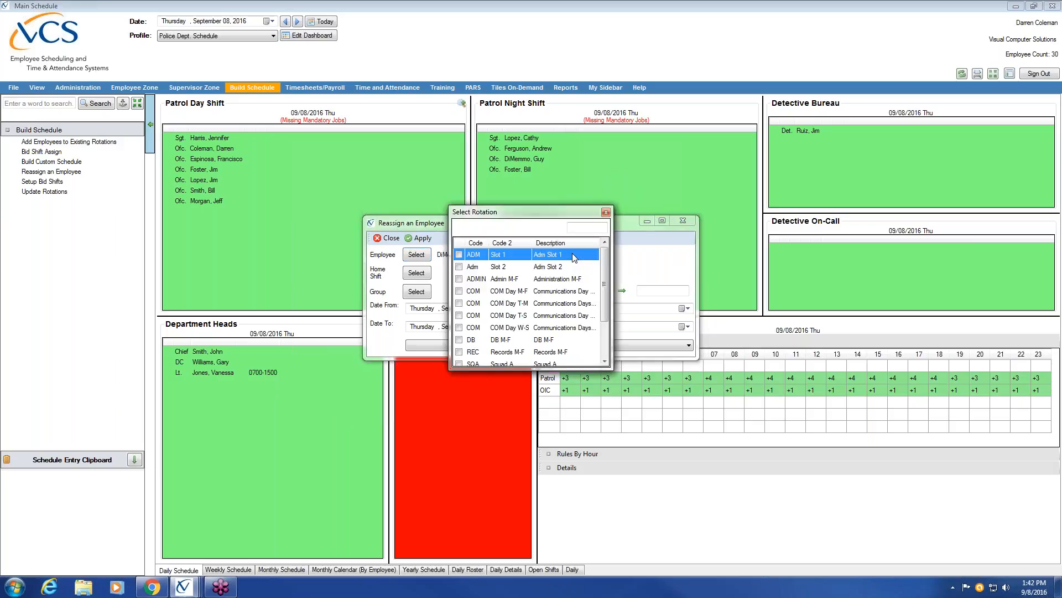
drag(603, 258, 603, 308)
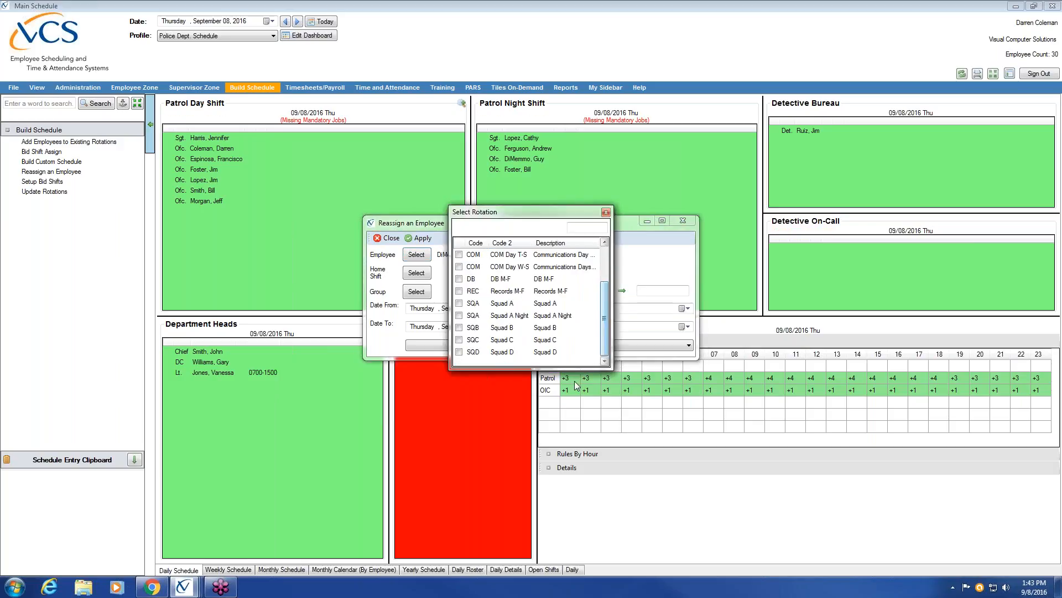
click(459, 303)
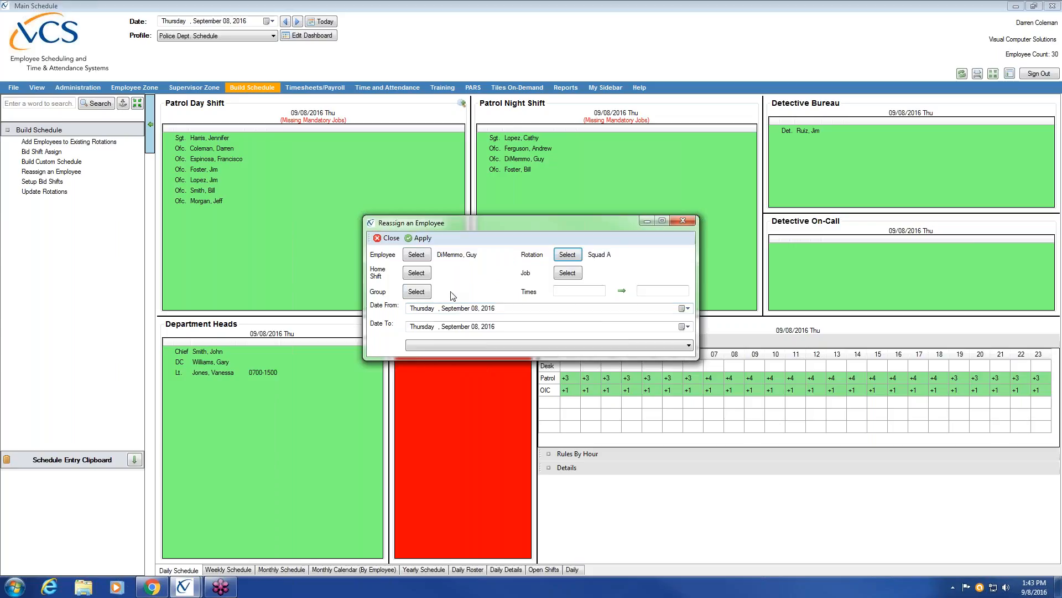
click(417, 293)
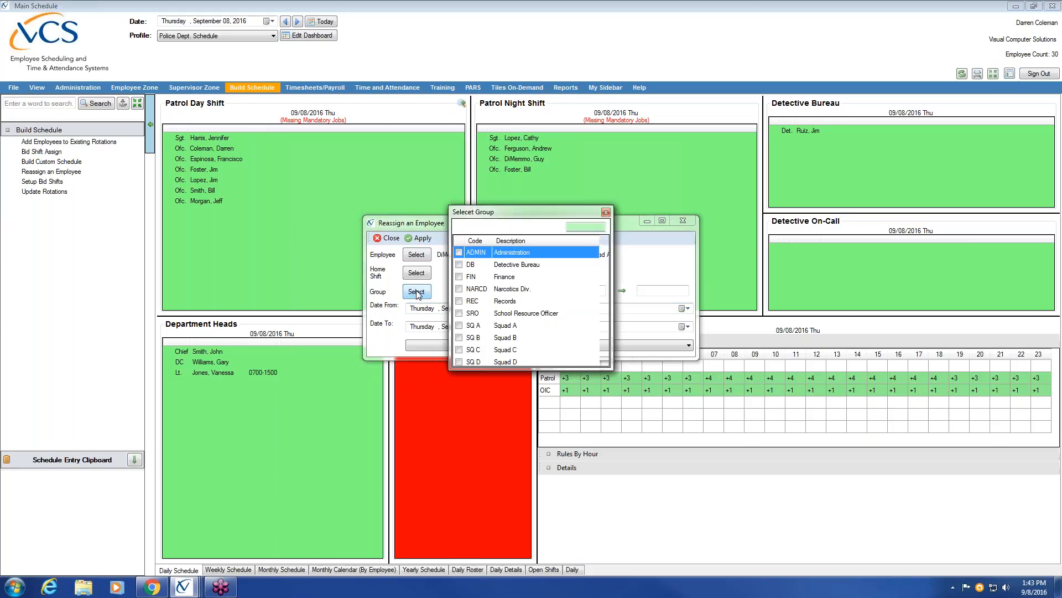
double_click(470, 326)
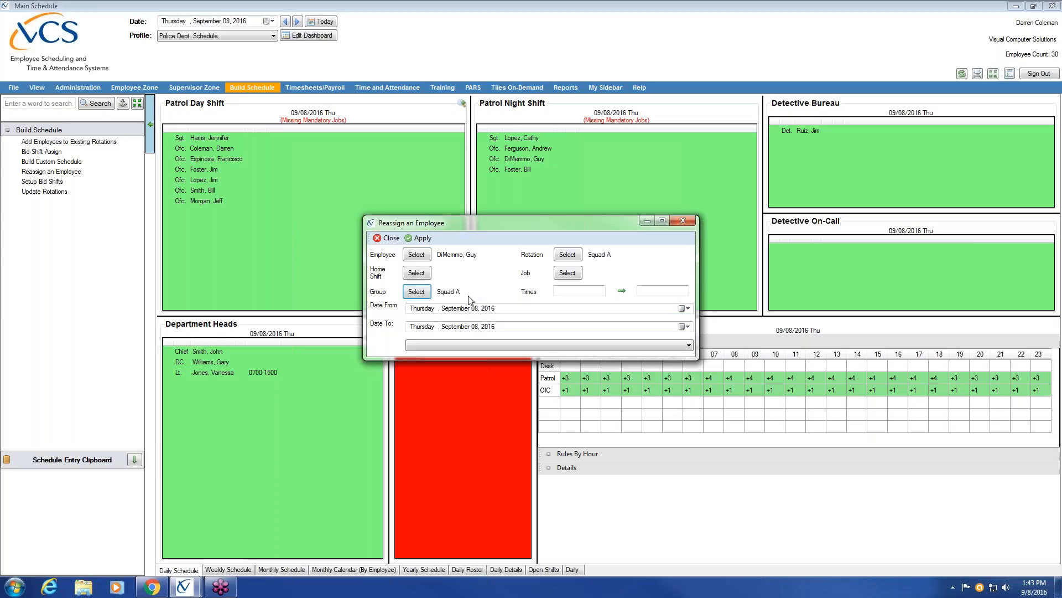
Set the reassignment's Date From to January 1, 2017.
click(690, 310)
click(522, 324)
click(523, 324)
click(523, 323)
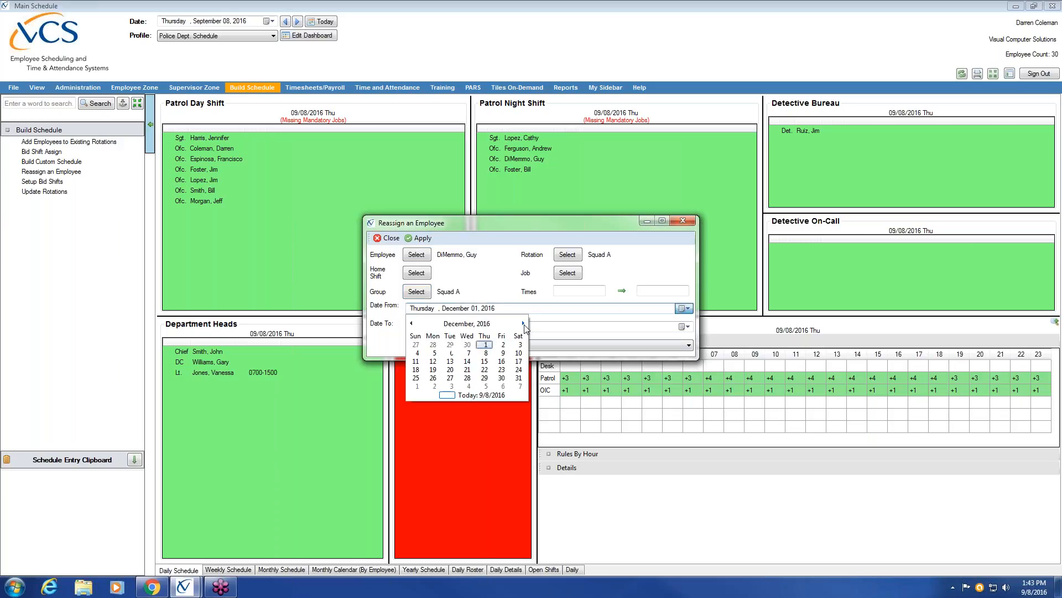
click(524, 325)
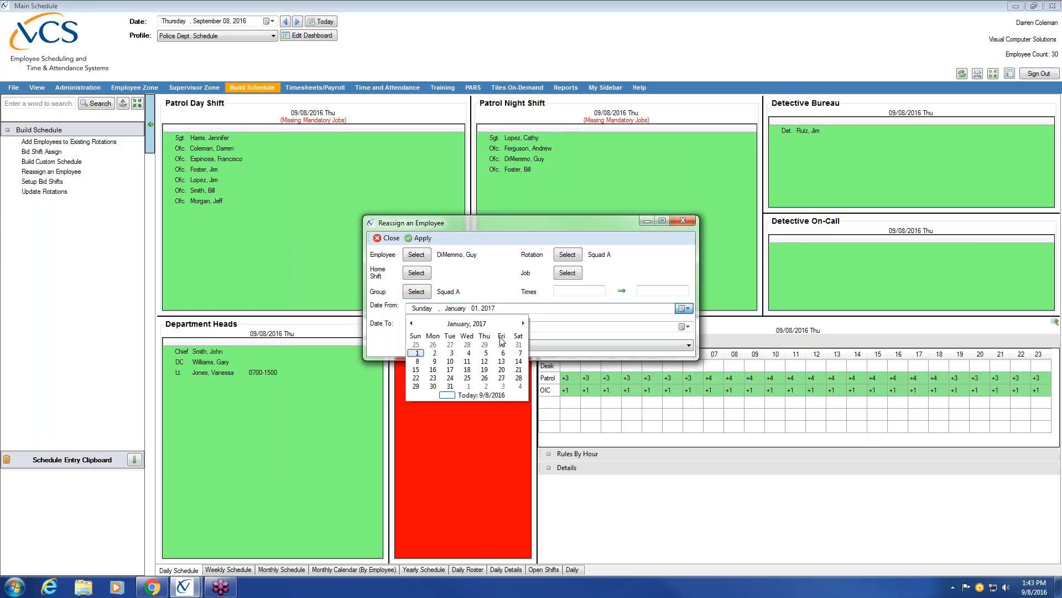
click(418, 354)
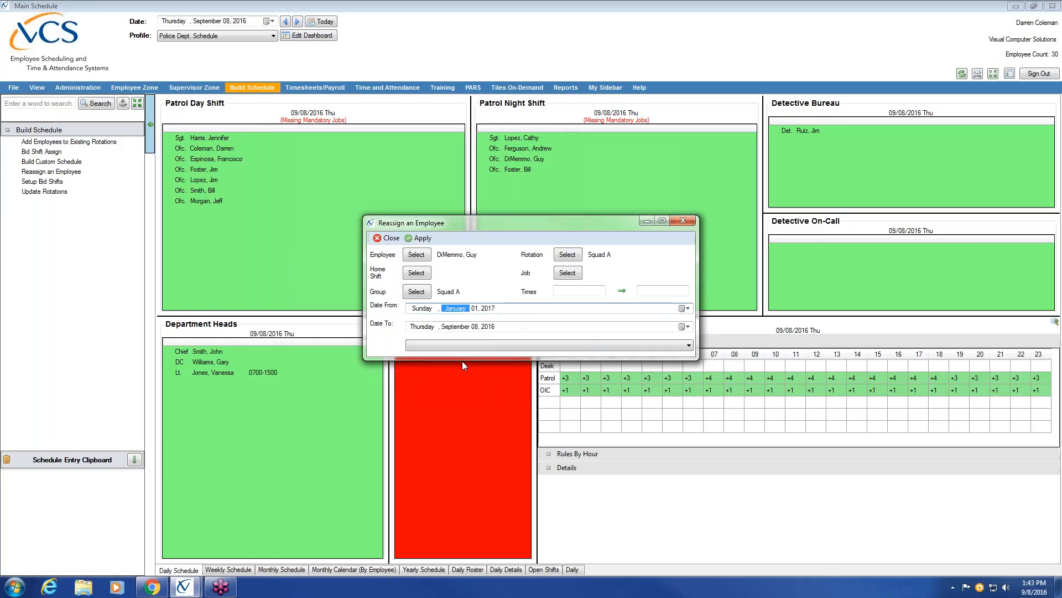
Set the reassignment's Date To to December 31, 2017.
click(689, 327)
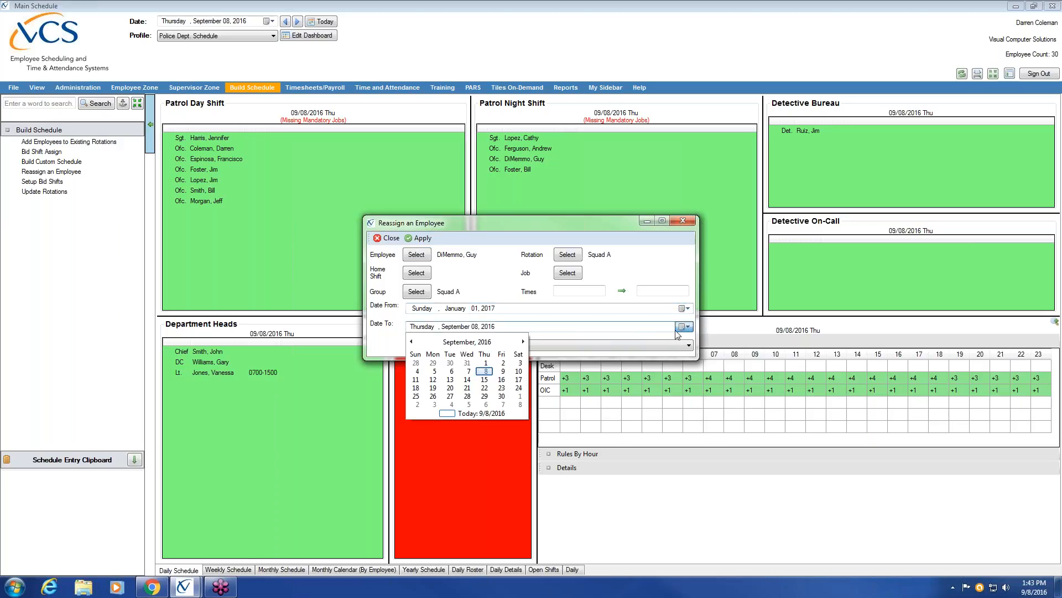
click(524, 342)
click(524, 341)
click(524, 341)
click(524, 341)
click(524, 342)
click(524, 342)
click(524, 342)
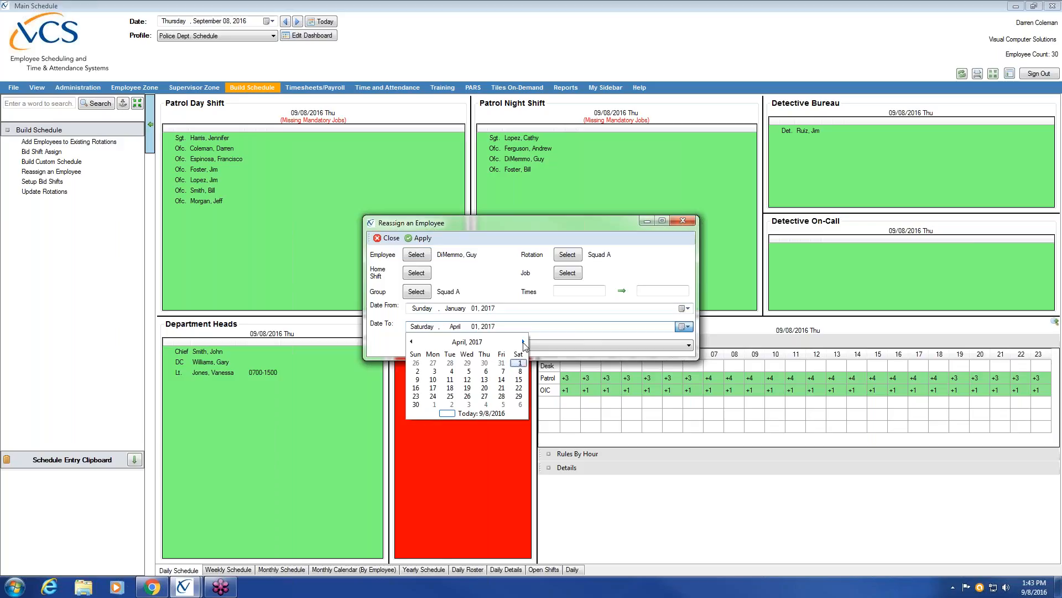
click(524, 341)
click(524, 341)
click(524, 341)
click(524, 341)
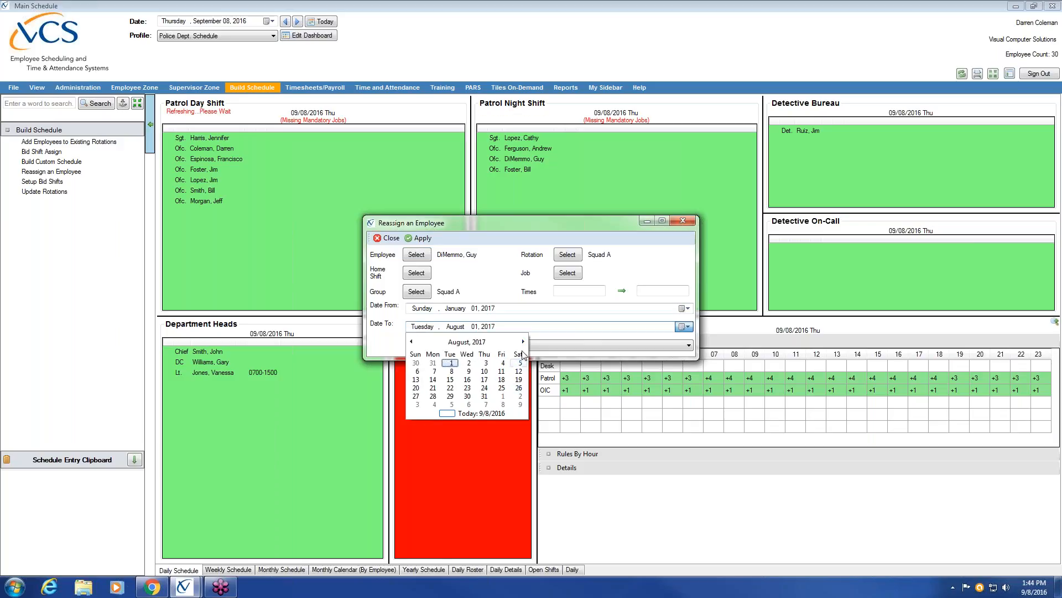
click(524, 341)
click(524, 341)
click(524, 341)
click(524, 341)
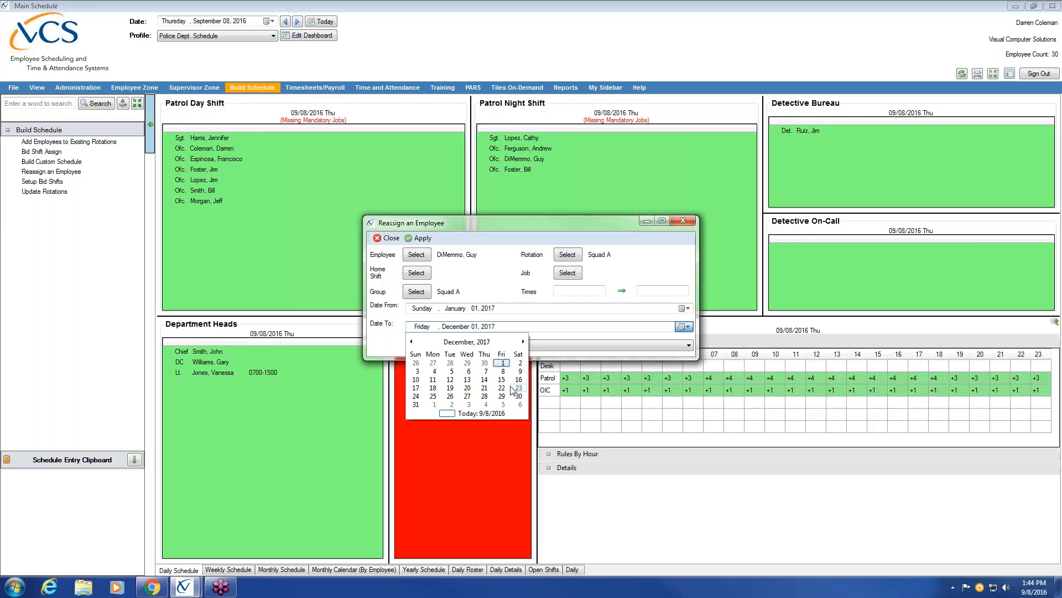
click(416, 404)
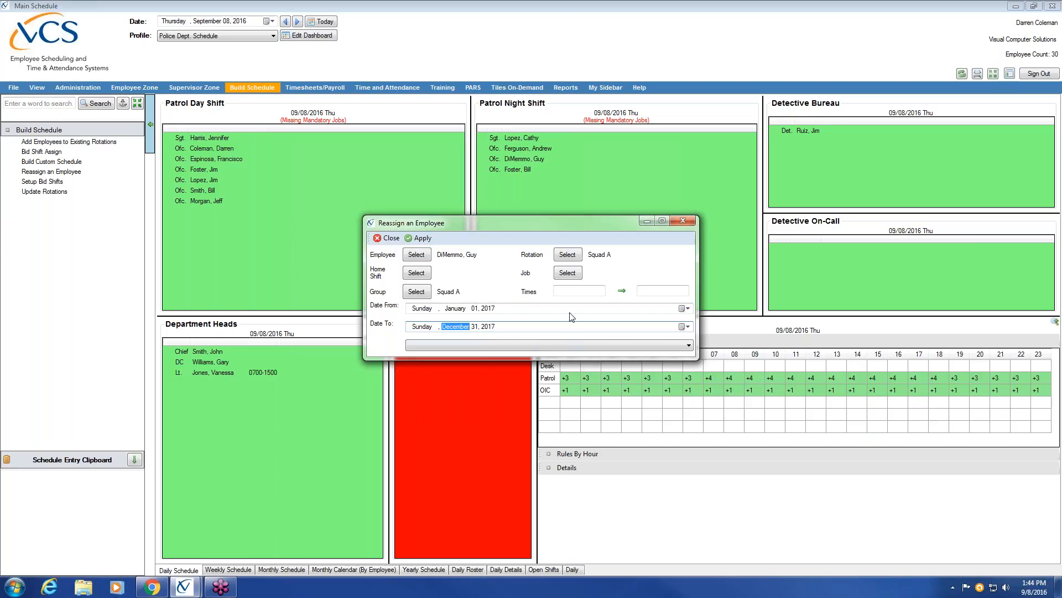
Apply the reassignment with the times left blank, acknowledge the message, and close the form.
click(578, 292)
click(661, 290)
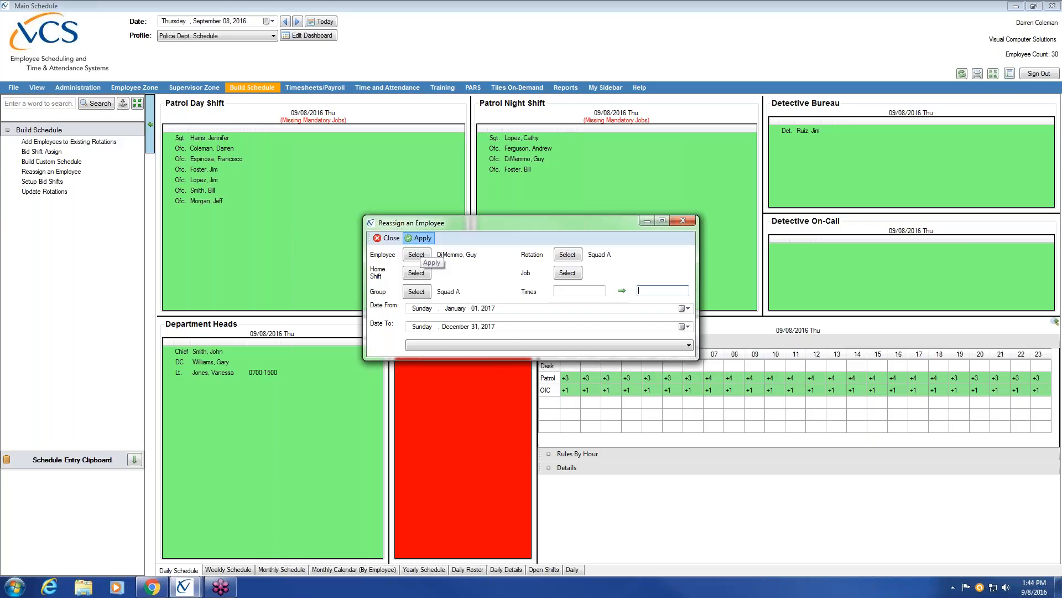
click(420, 238)
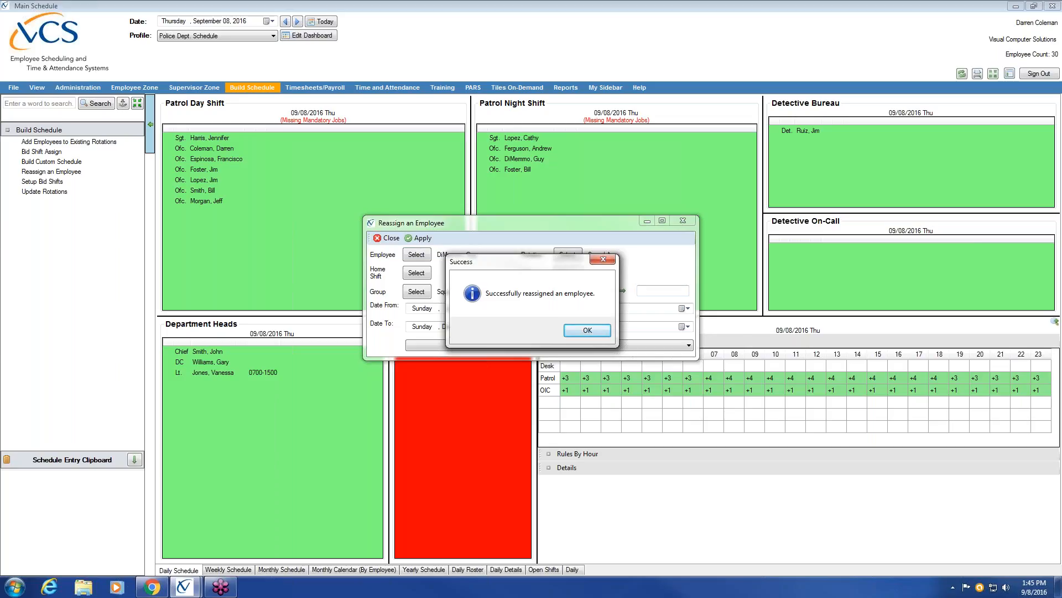
click(588, 330)
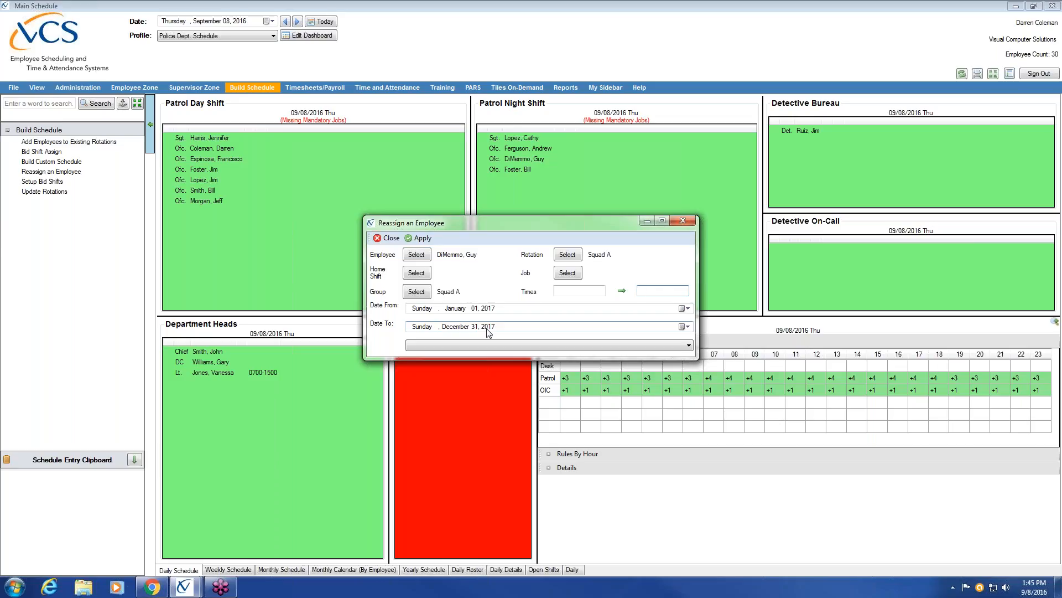
click(387, 238)
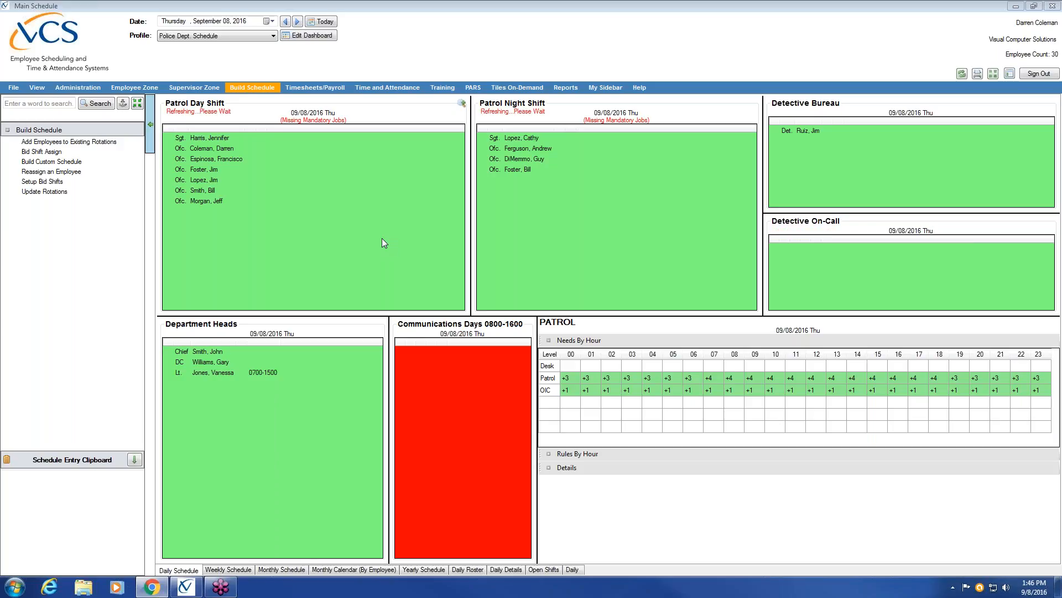
Open Update Rotations, view the settings of the ADM Slot 1 rotation, and close the form.
click(59, 193)
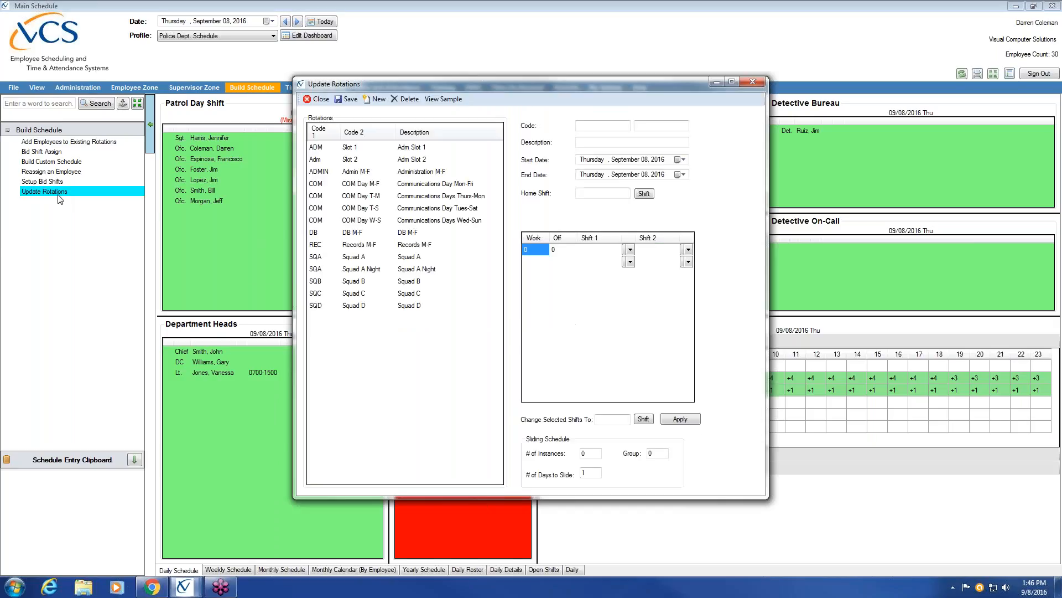
click(341, 149)
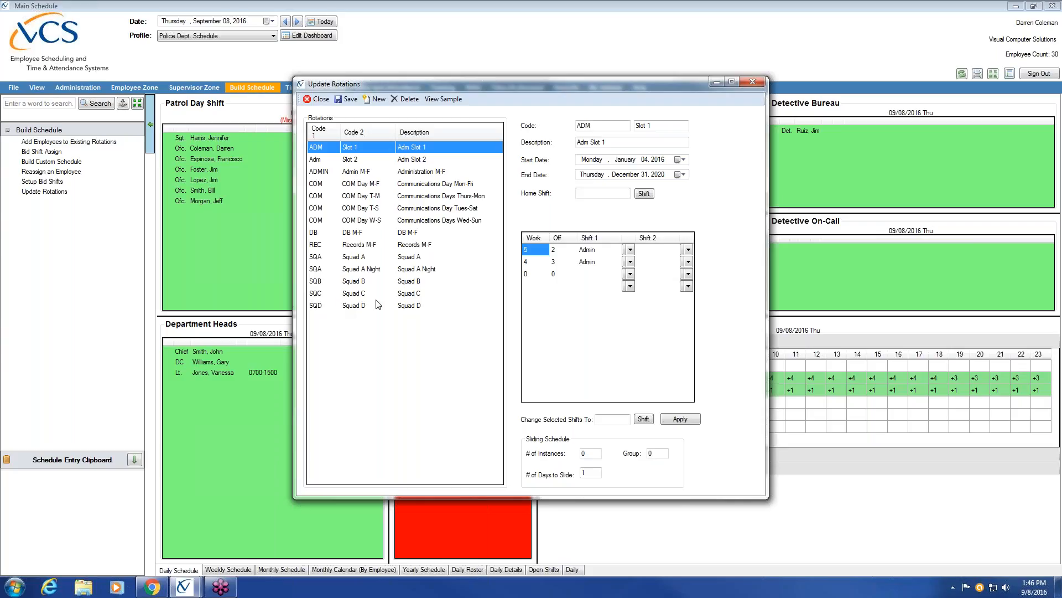
click(753, 83)
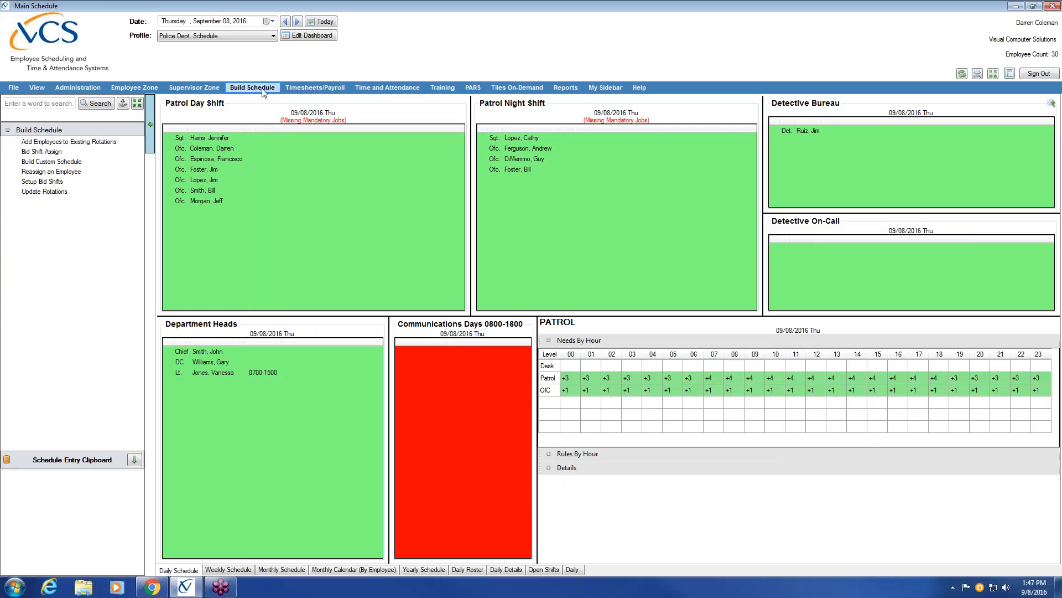
Open Build Custom Schedule, set the current year to 2016, and set the apply dates to This Month.
click(94, 166)
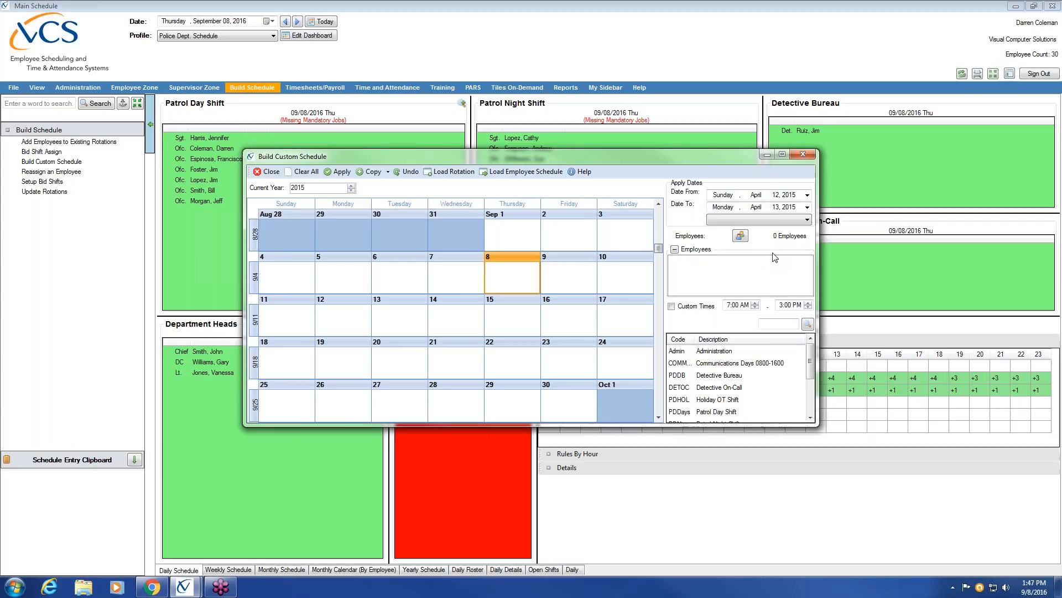
mouse_move(810, 360)
mouse_down()
mouse_move(810, 406)
mouse_move(809, 357)
mouse_up()
click(353, 187)
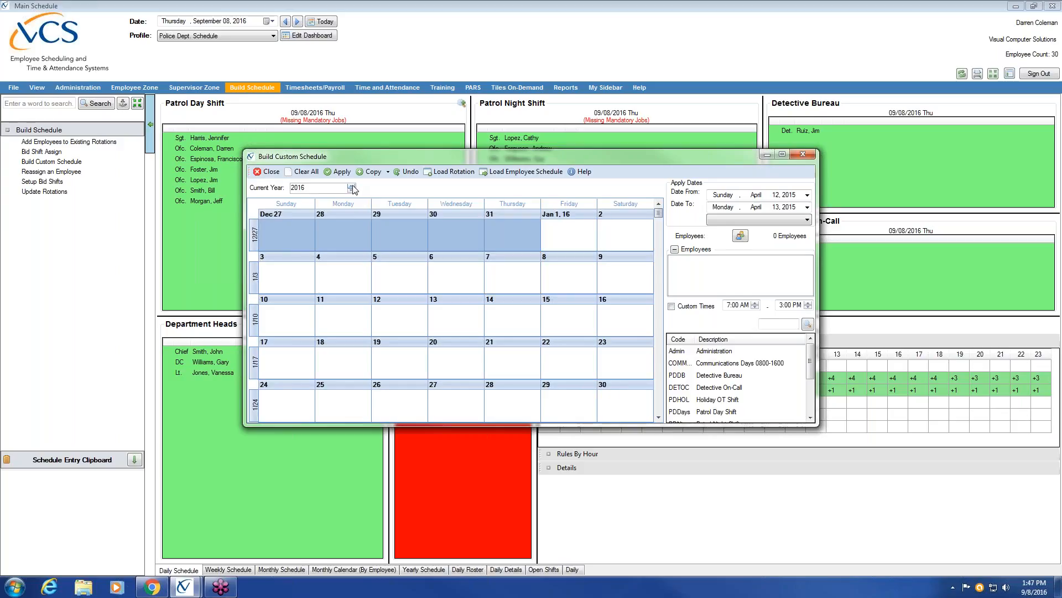
click(803, 220)
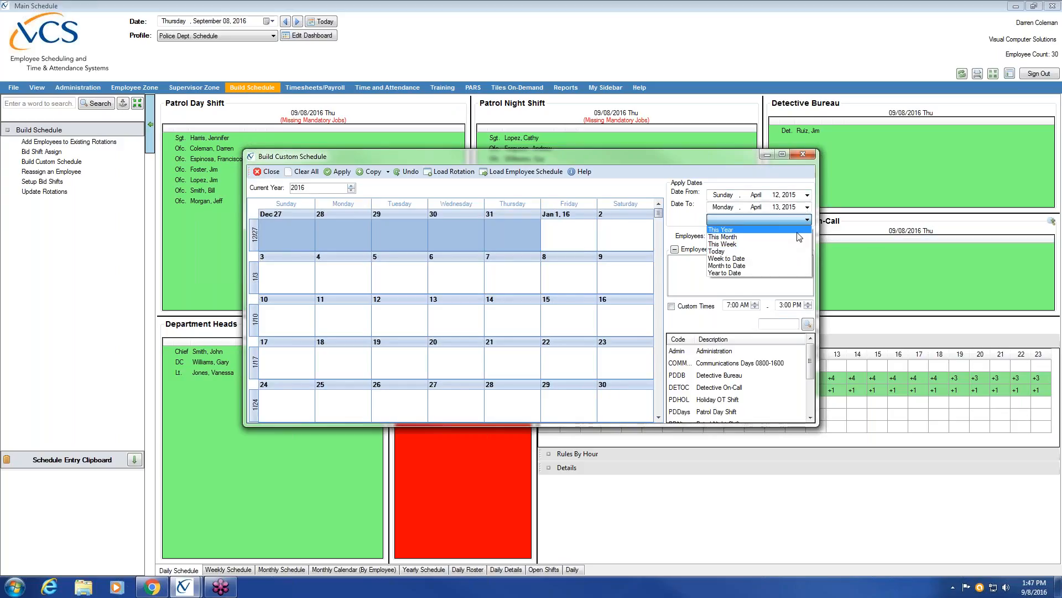
click(754, 237)
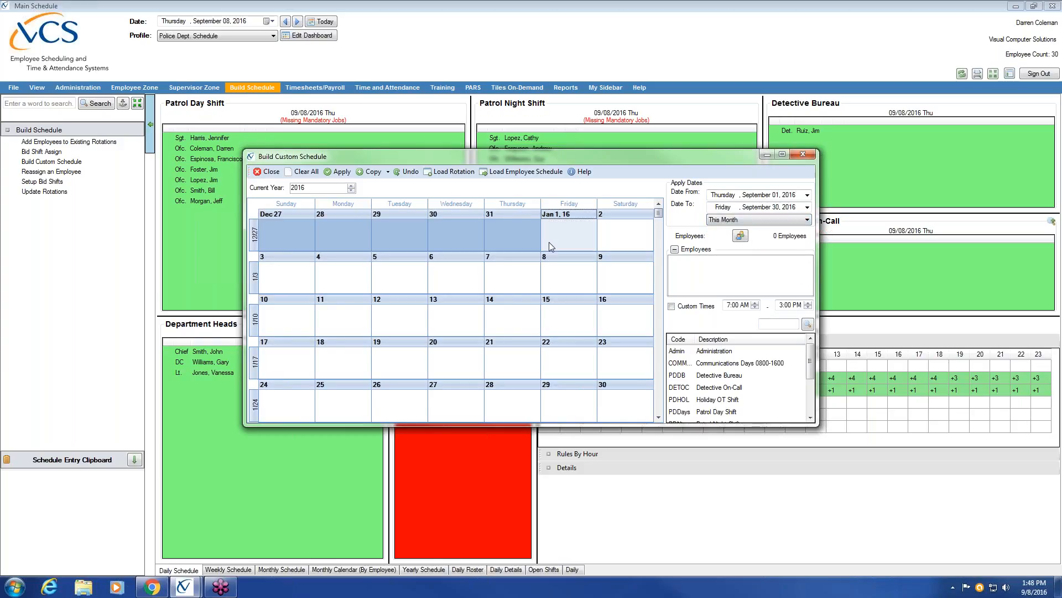
Place the Administration shift on September 2, 5, 6, 8, 12, 14, 20, 22 and 26, 2016 in the custom schedule calendar.
click(660, 233)
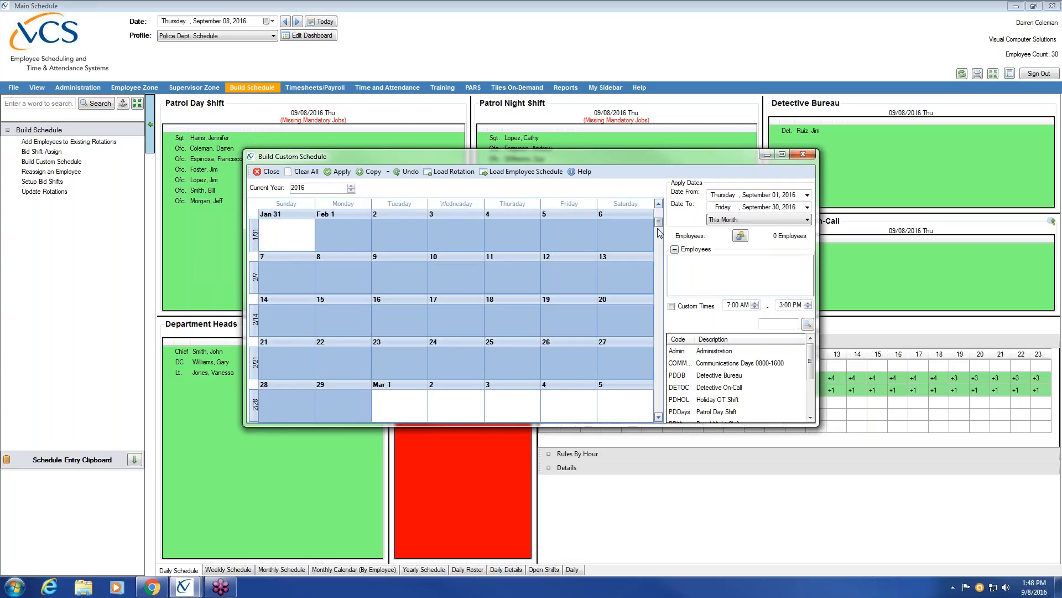
click(659, 378)
click(660, 379)
click(659, 378)
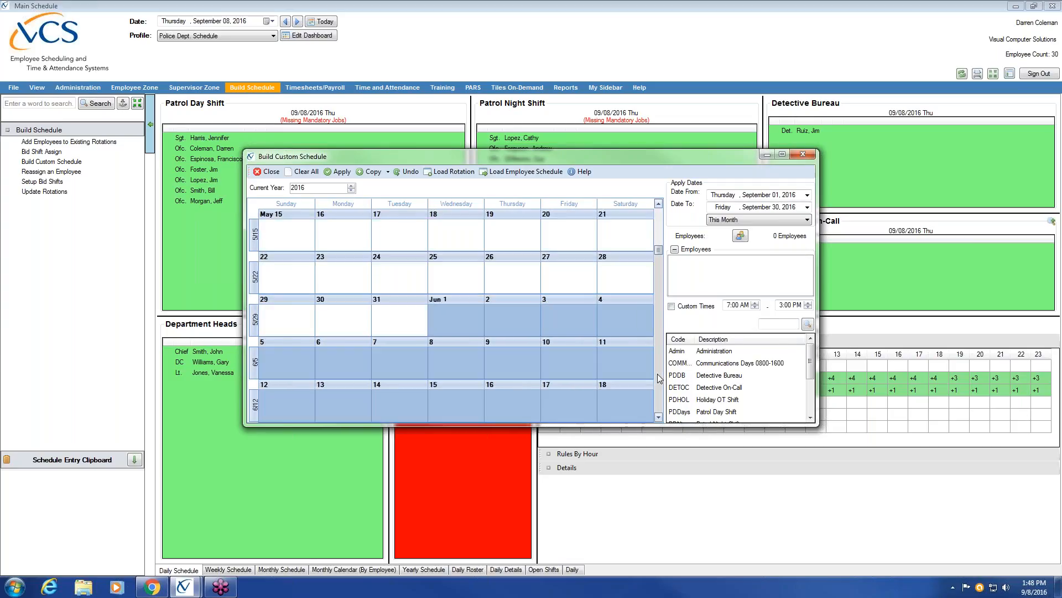
click(660, 378)
click(660, 379)
click(660, 378)
click(660, 378)
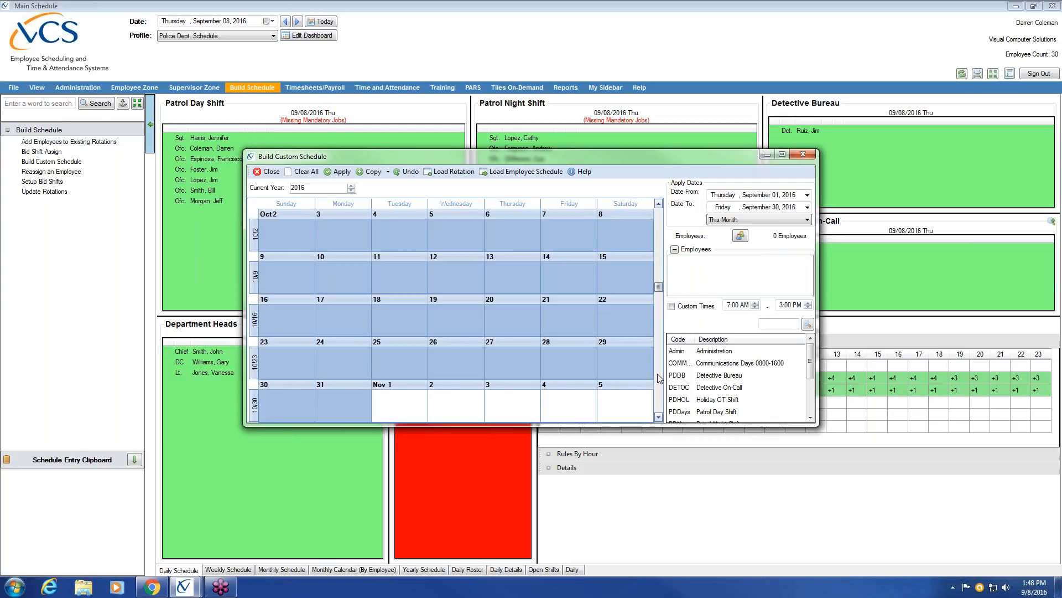
click(659, 378)
click(660, 379)
click(660, 379)
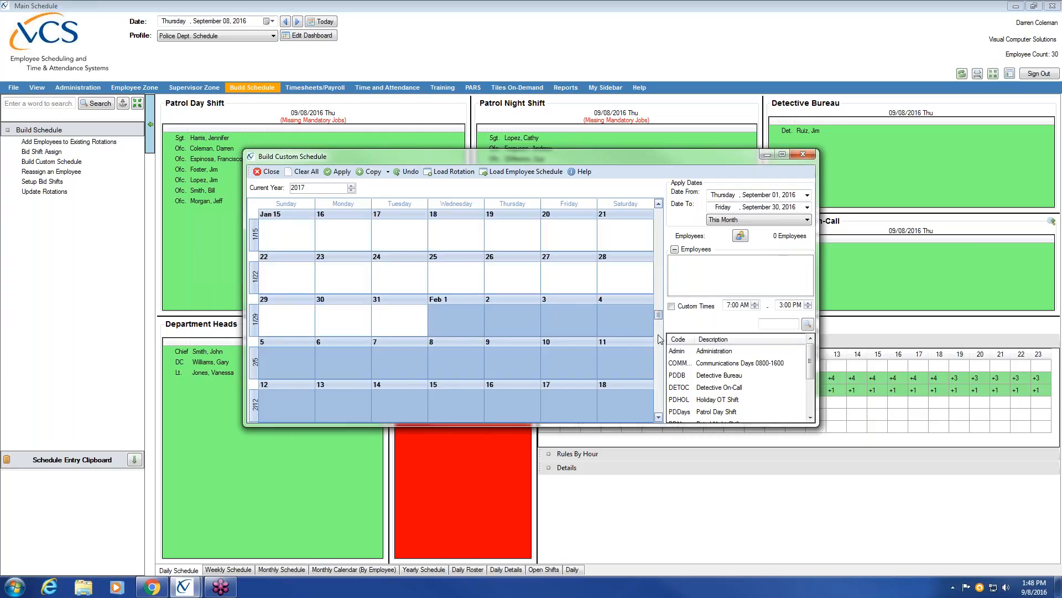
click(659, 241)
click(659, 242)
click(659, 243)
click(660, 244)
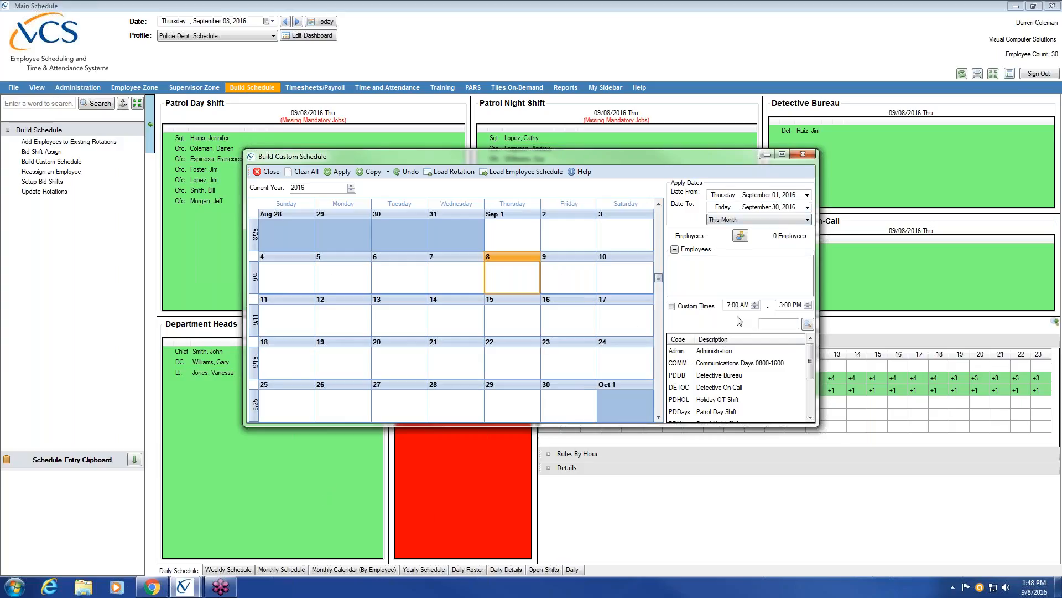
mouse_move(811, 368)
mouse_down()
mouse_move(810, 402)
mouse_move(812, 359)
mouse_up()
click(714, 353)
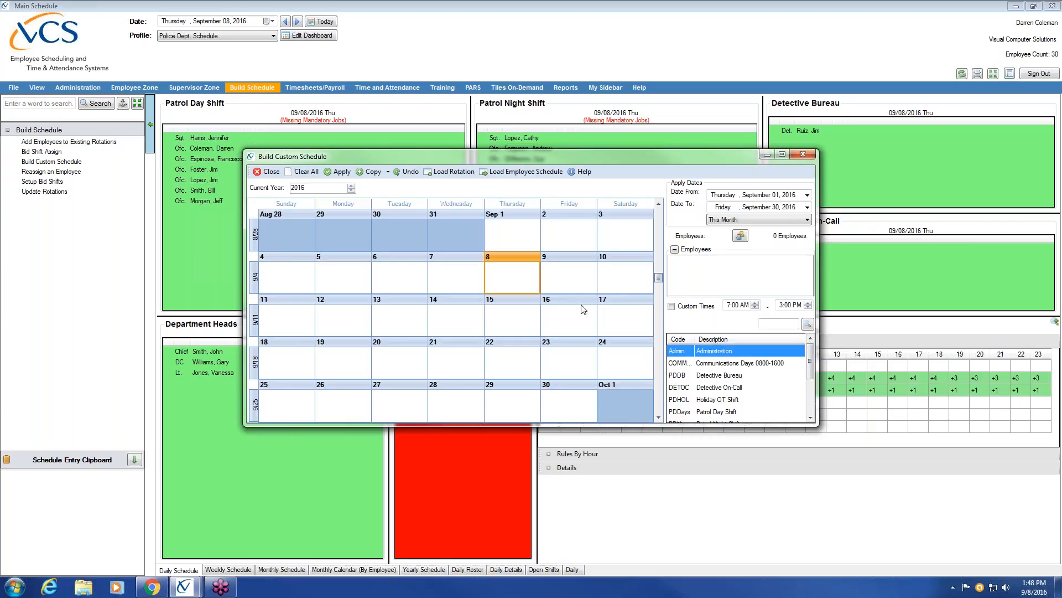
drag(734, 349, 576, 235)
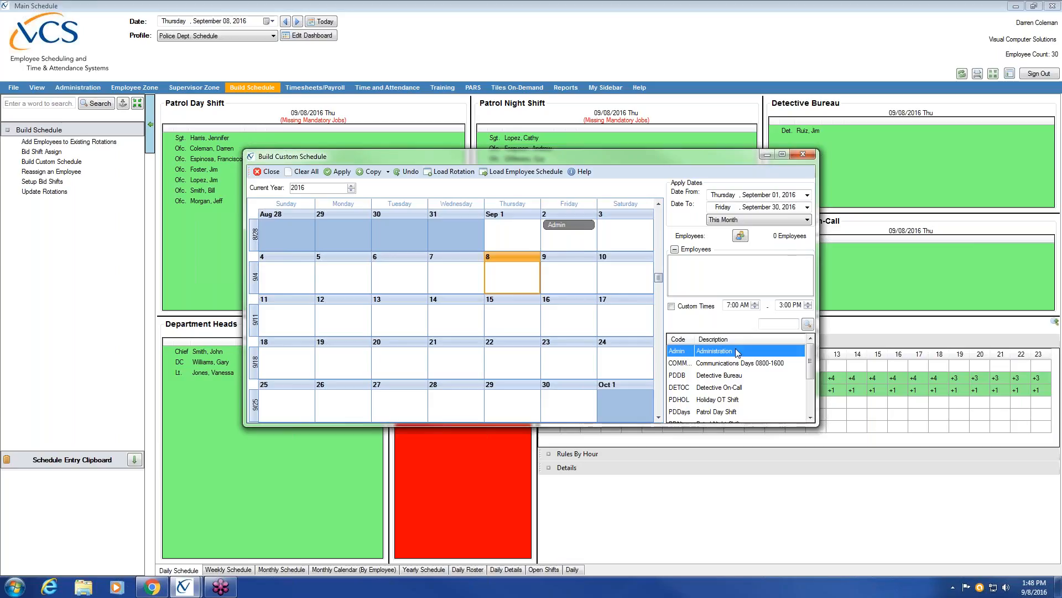
drag(739, 355, 348, 277)
drag(722, 354, 412, 282)
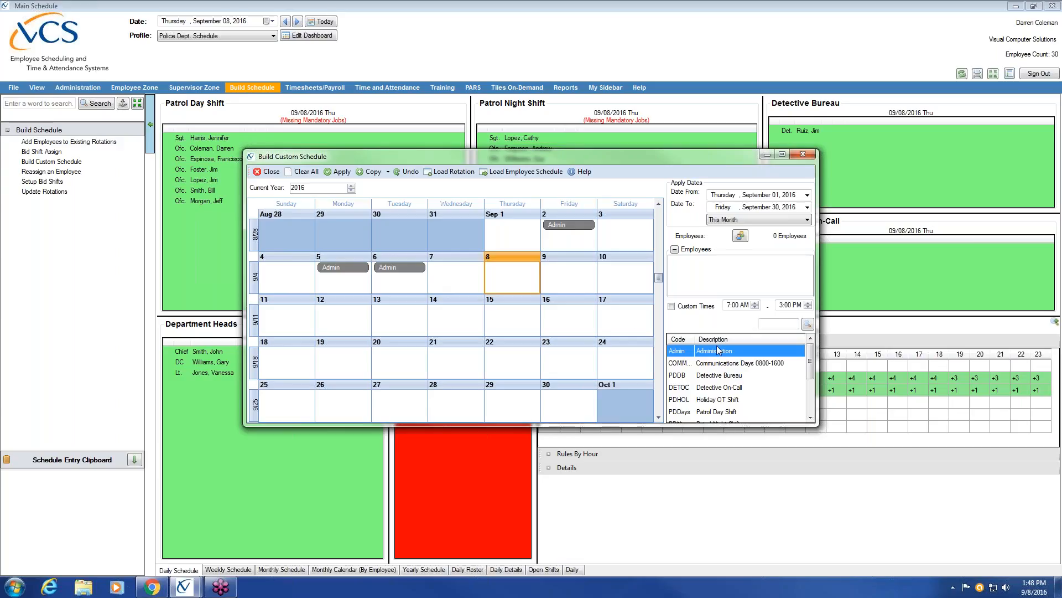
drag(722, 354, 506, 281)
drag(762, 347, 348, 325)
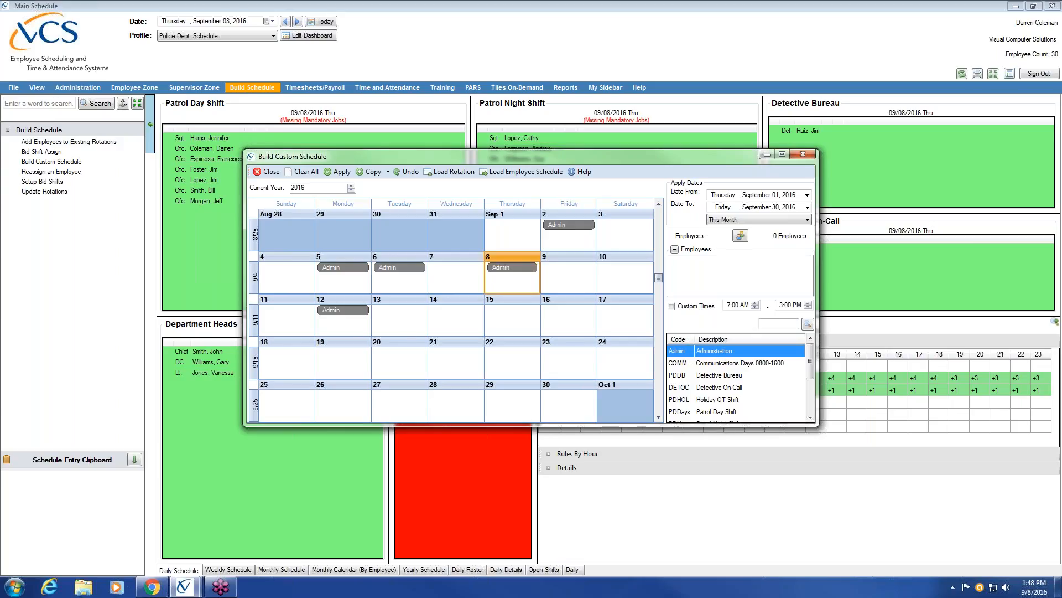
drag(748, 356, 471, 331)
drag(727, 354, 414, 365)
drag(734, 353, 518, 370)
drag(781, 351, 357, 407)
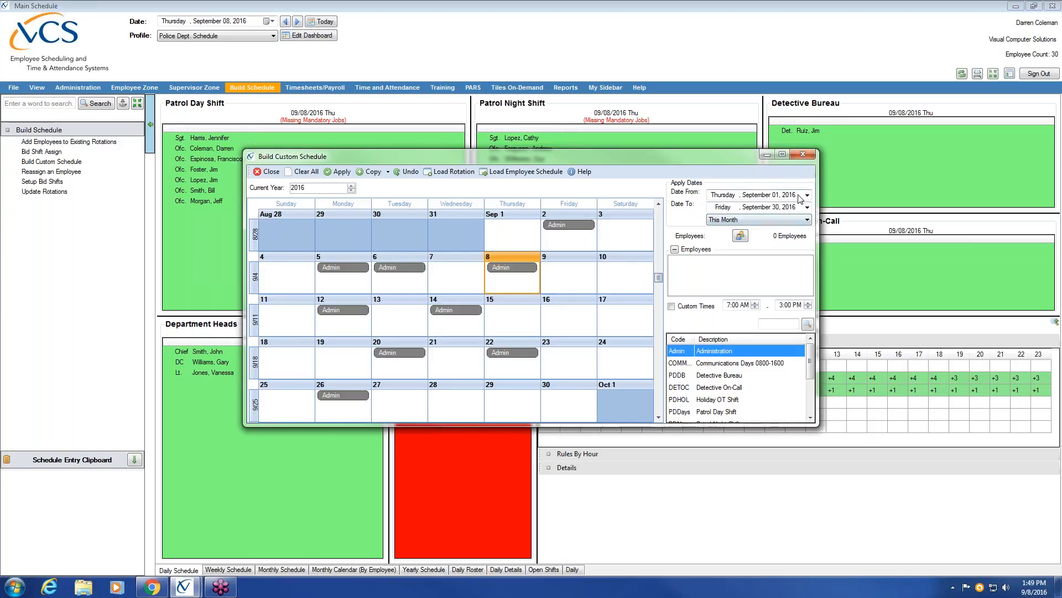
Keep the apply dates at This Month and select the Clerk from the Records group as the employee for the custom schedule.
click(807, 220)
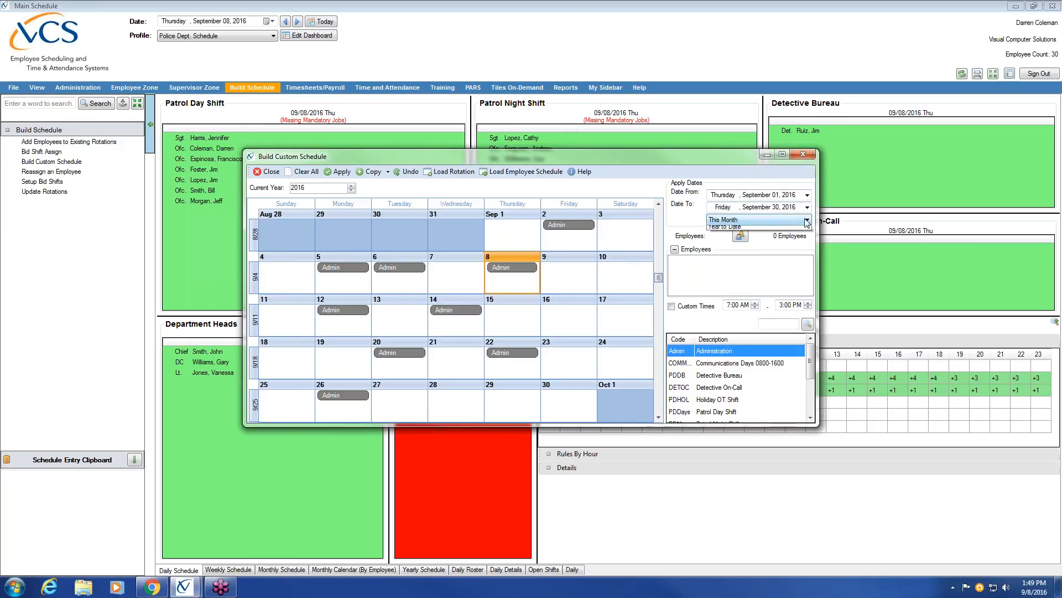
click(792, 237)
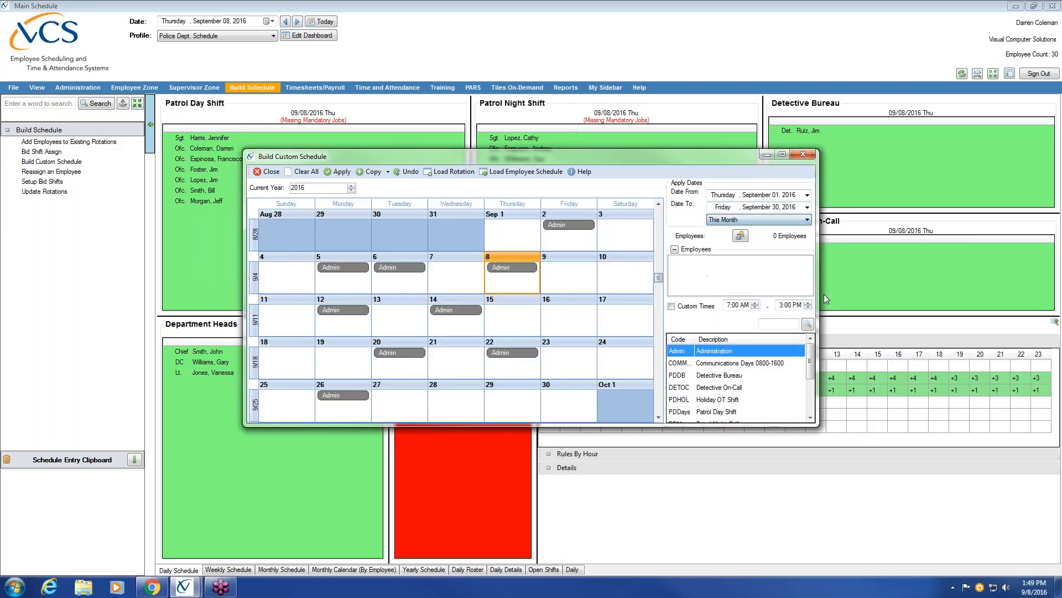
click(741, 236)
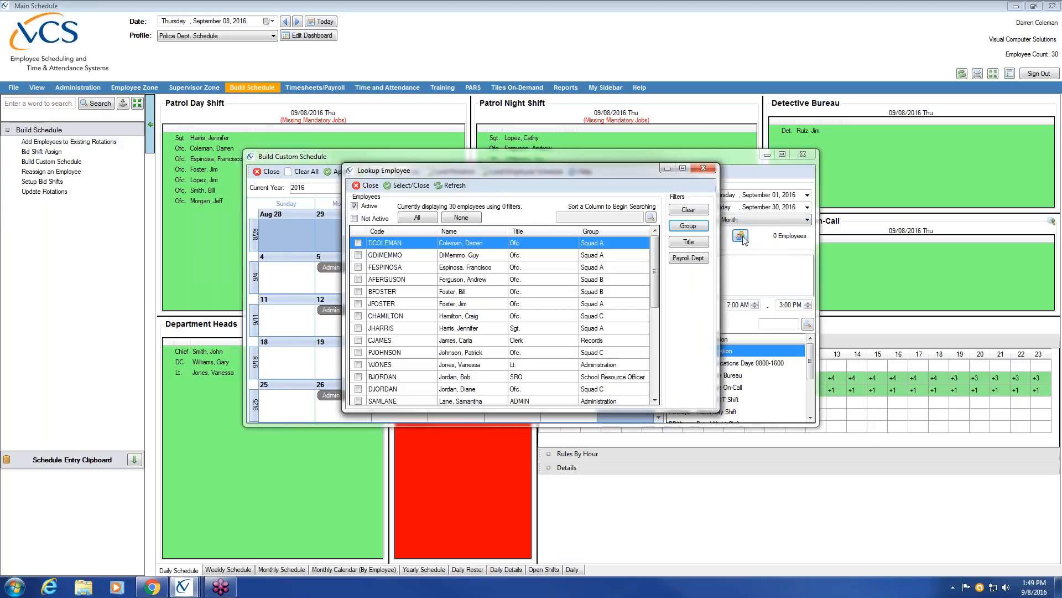
click(359, 340)
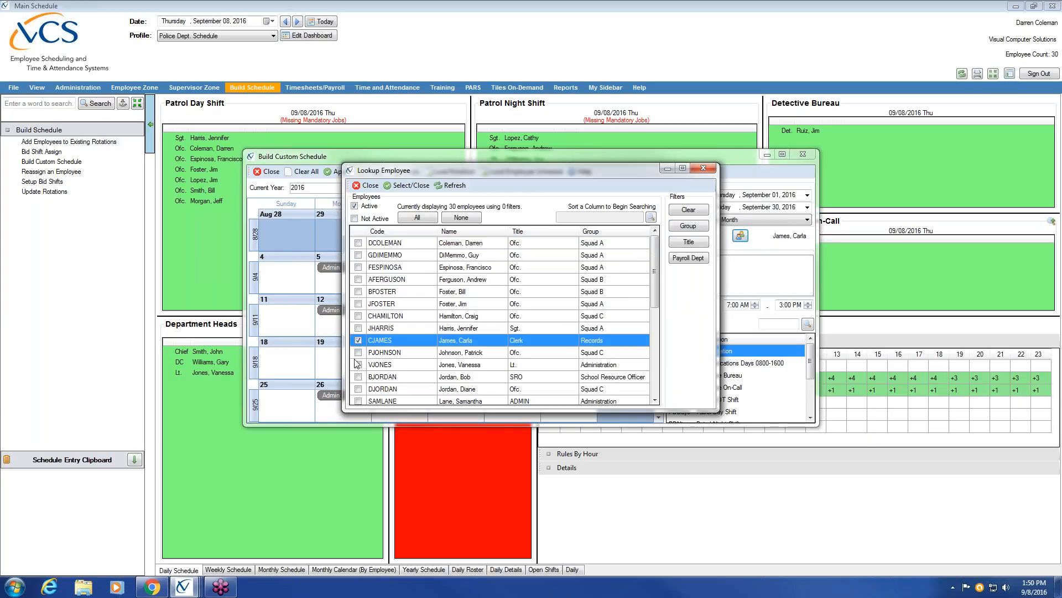
click(408, 185)
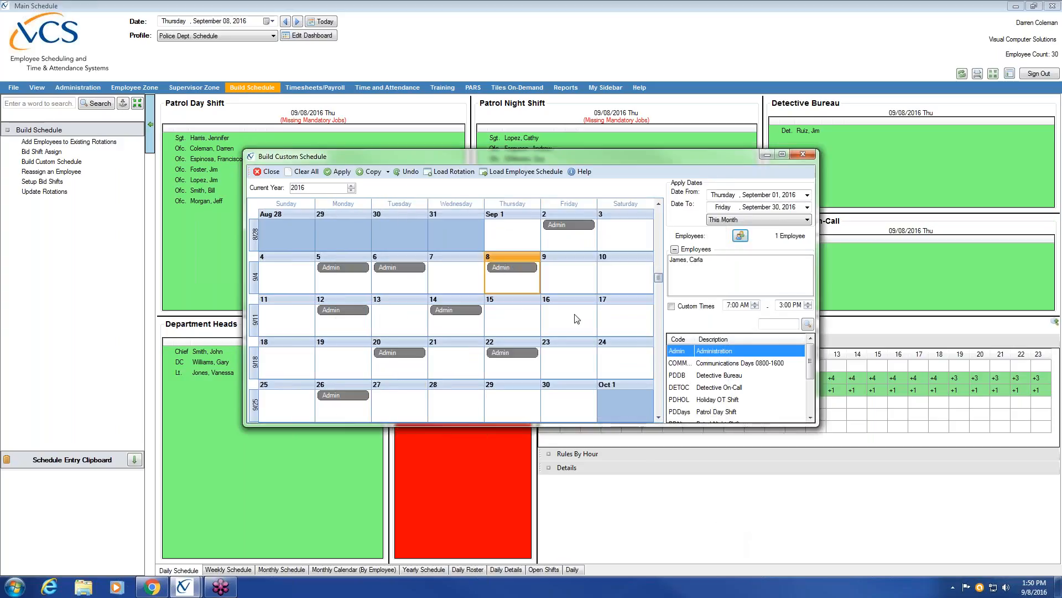
Apply the custom schedule without deleting existing schedule entries and acknowledge the message.
click(342, 172)
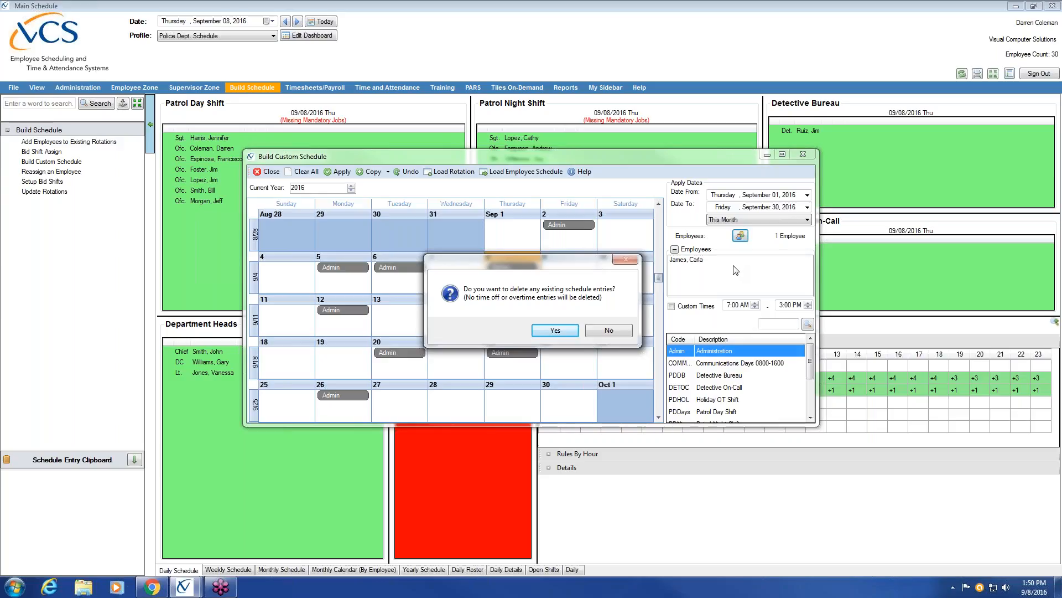
click(609, 330)
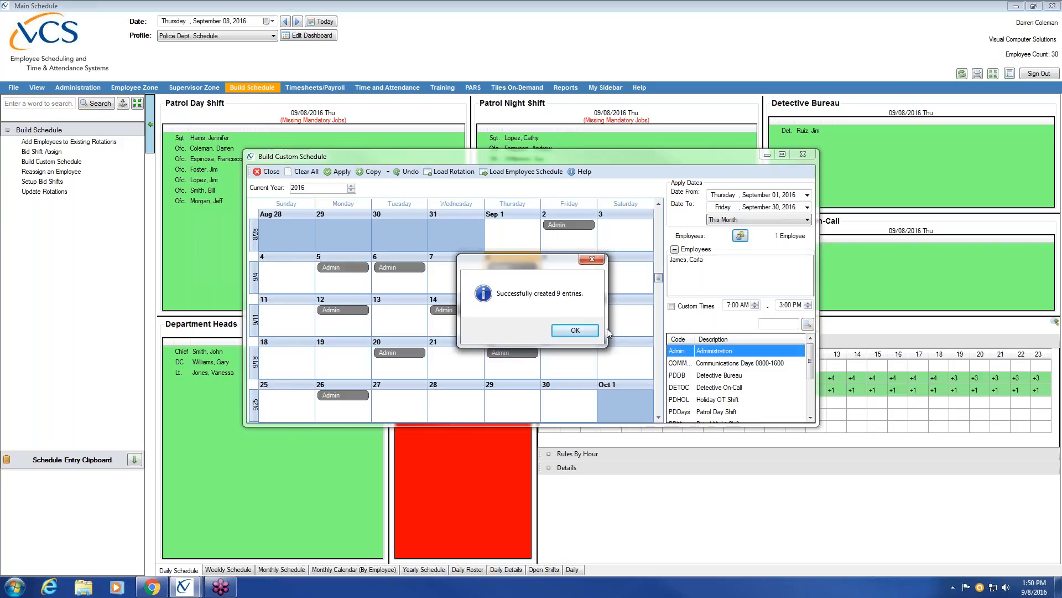
click(579, 332)
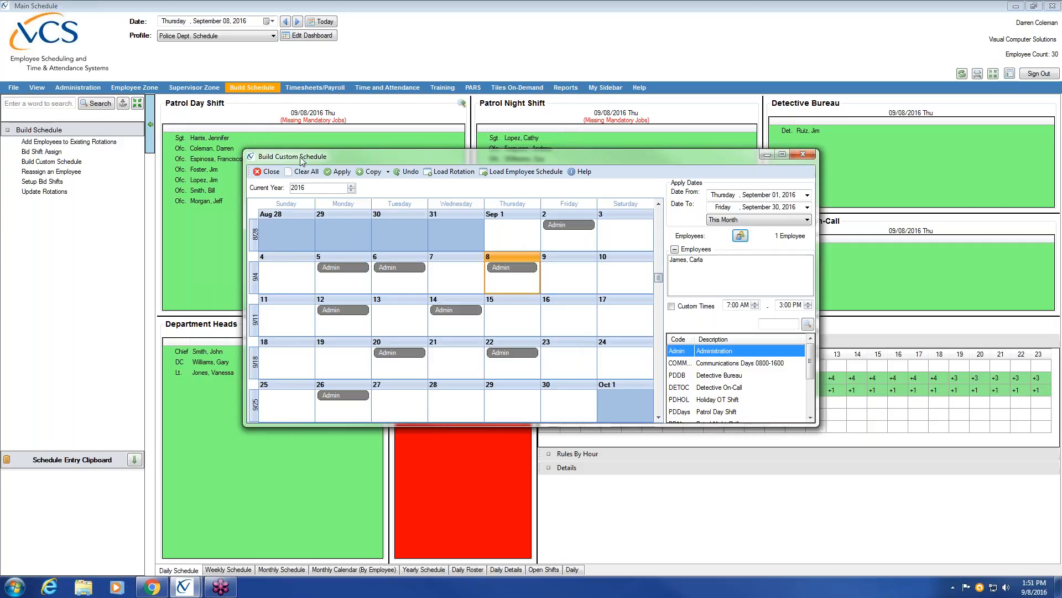
Clear all entries from the custom schedule calendar and enable custom times from 9:00 AM to 5:00 PM.
click(314, 179)
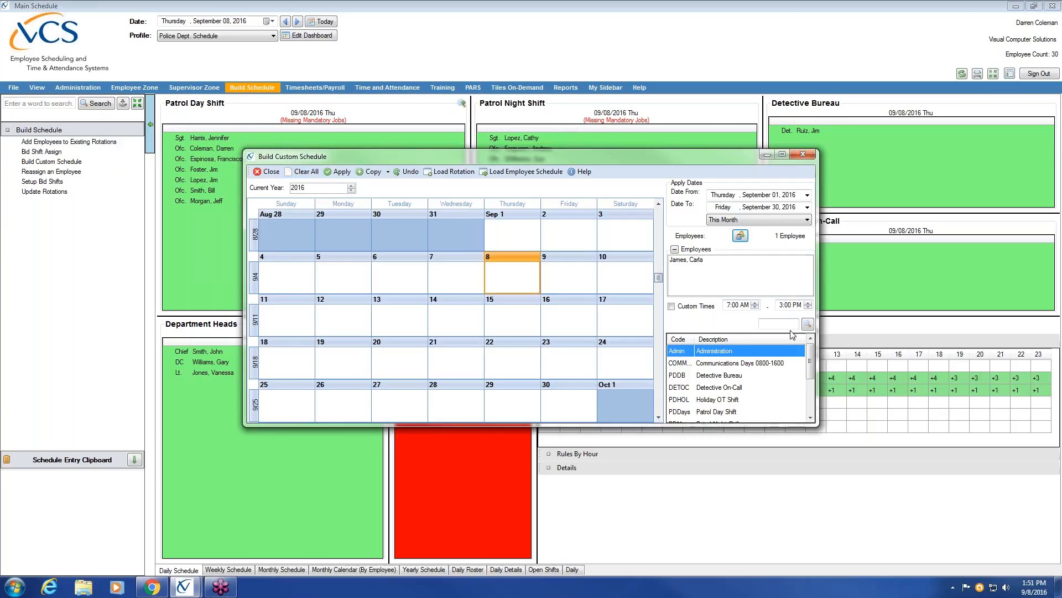
click(672, 306)
click(732, 305)
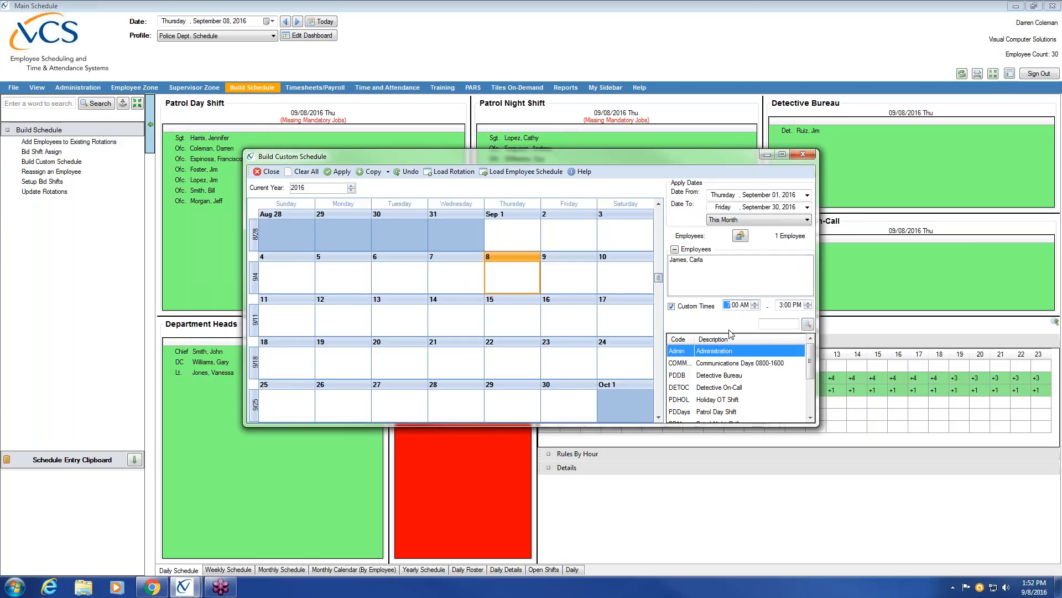
text(9)
click(782, 305)
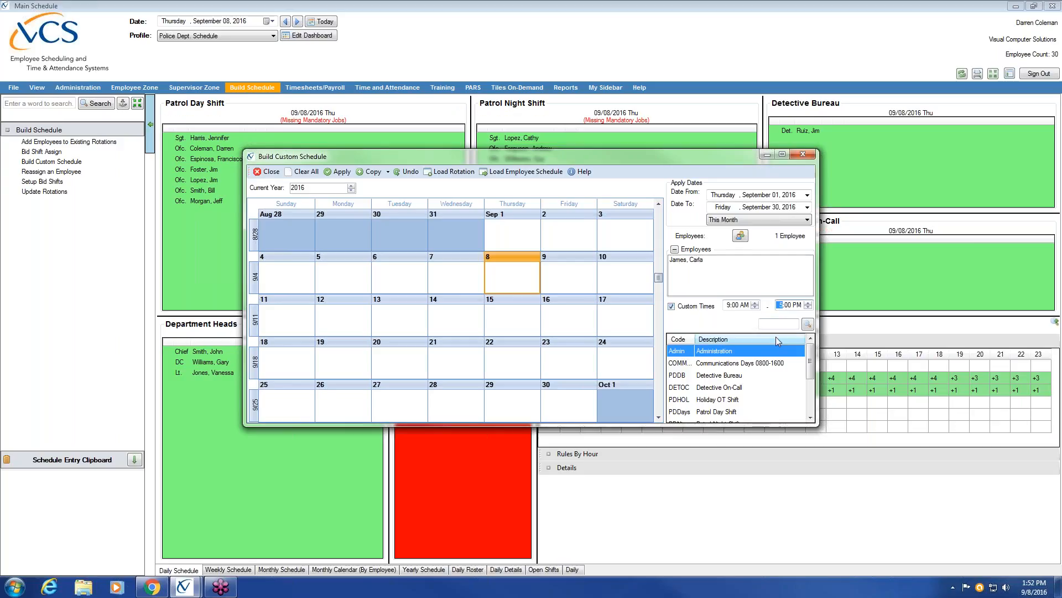
click(788, 305)
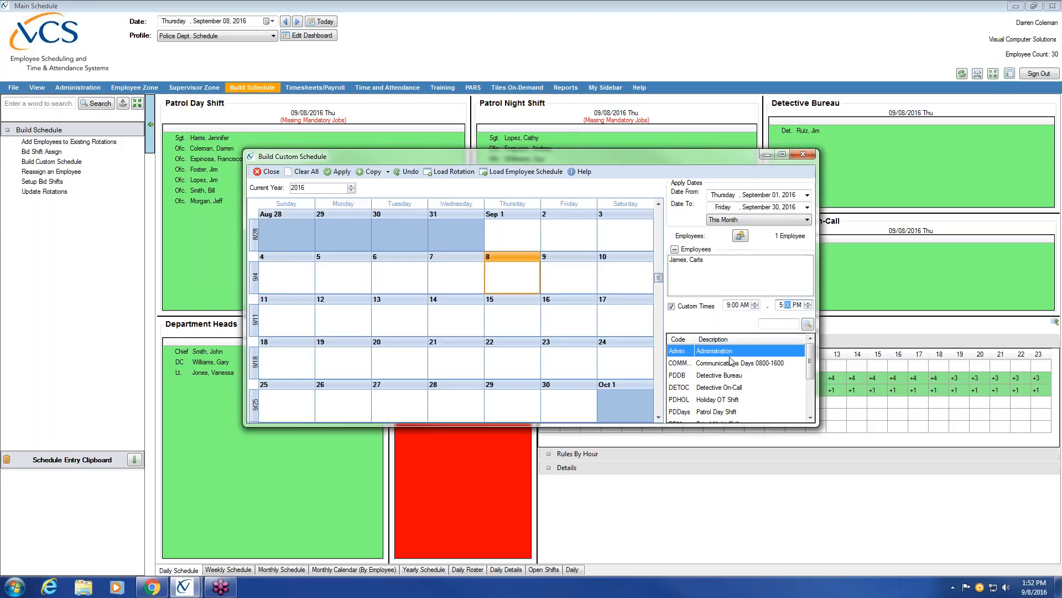
Place the Administration shift on September 8, apply it without deleting existing entries, and close the form.
drag(731, 352, 498, 275)
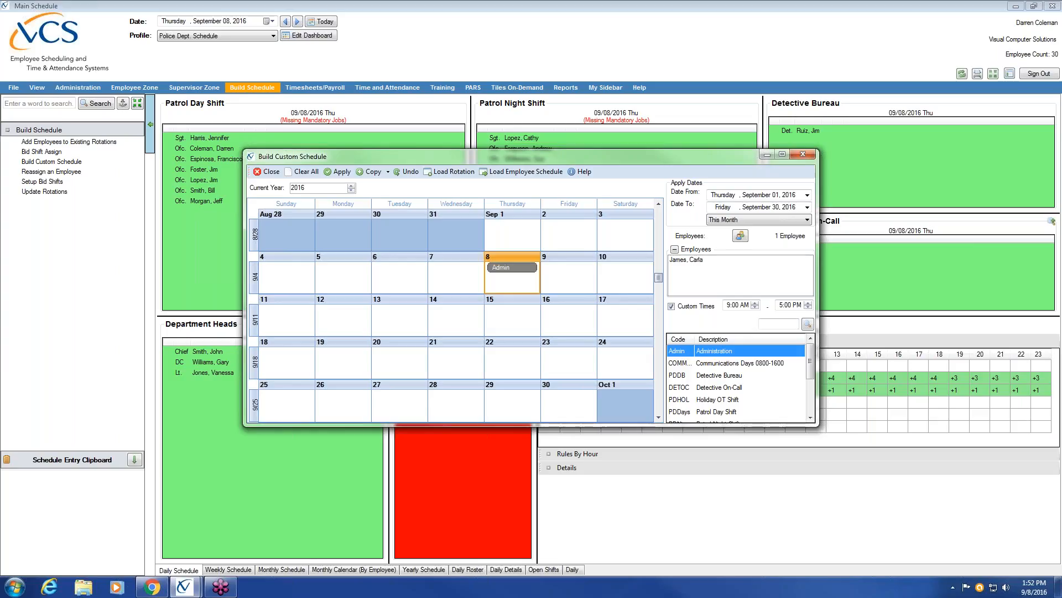
click(335, 175)
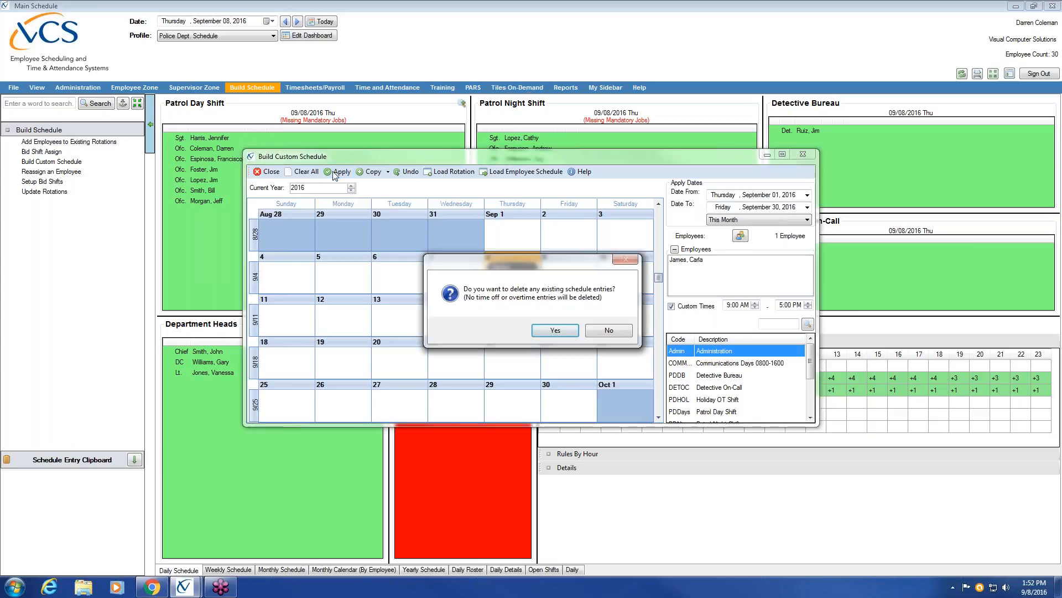
click(609, 332)
click(575, 331)
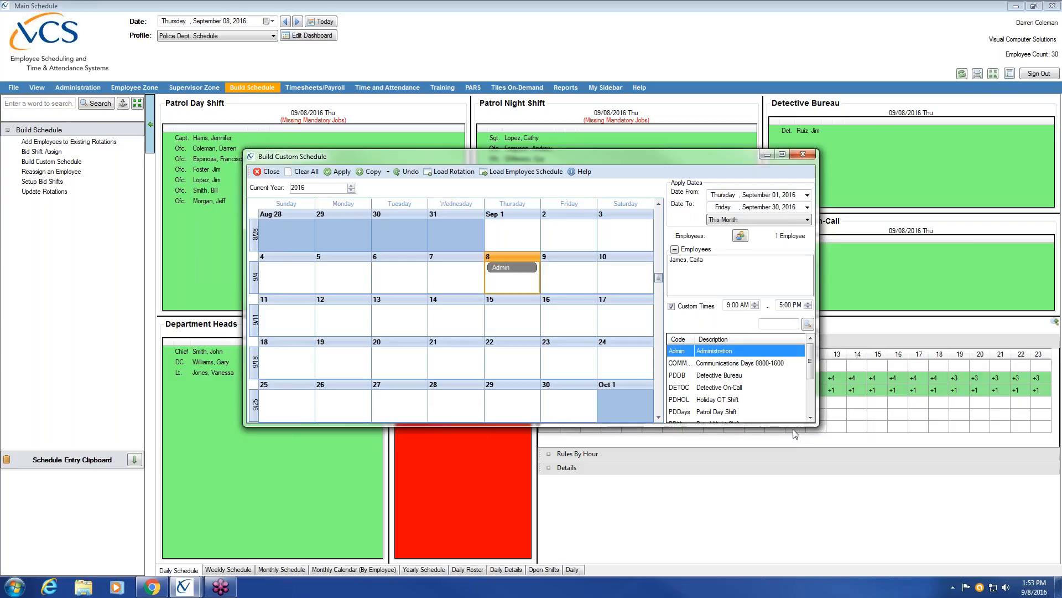
click(803, 155)
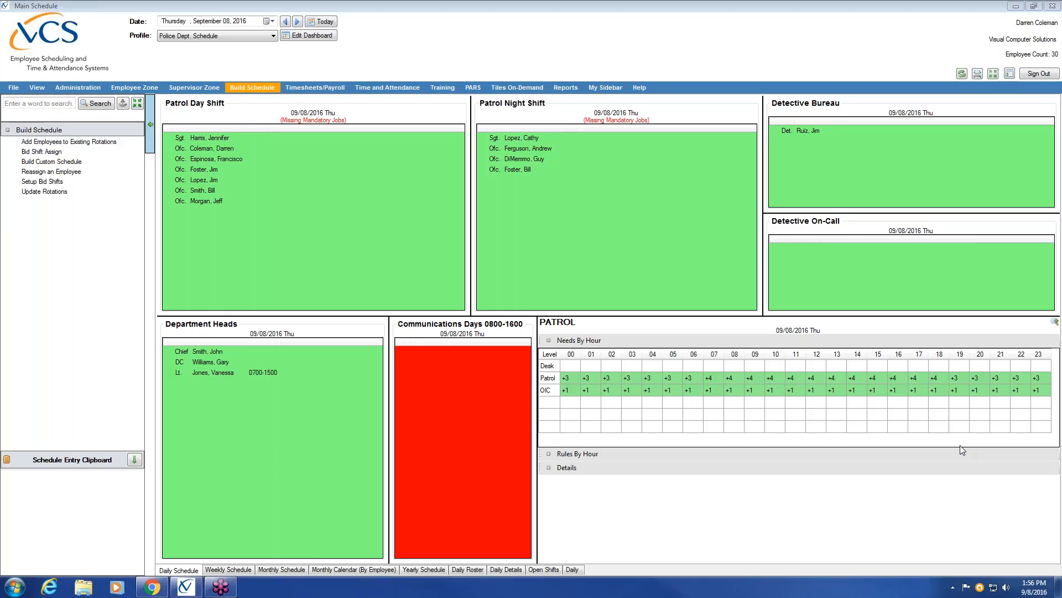
Reopen Build Custom Schedule, choose the Administration shift, and enable custom times from 9:00 AM to 5:00 PM.
click(85, 165)
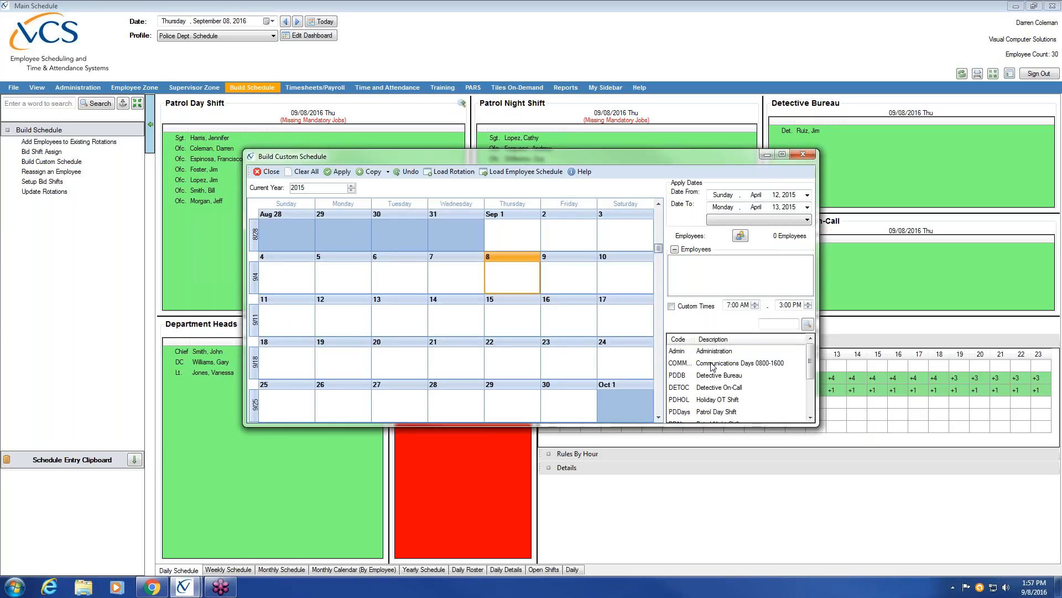
click(689, 351)
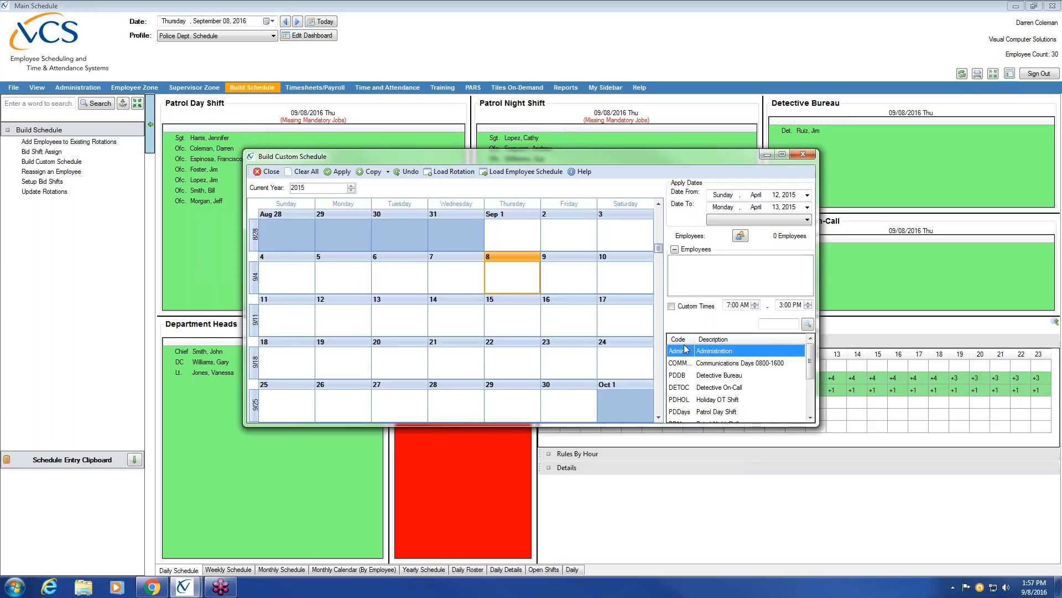
click(671, 306)
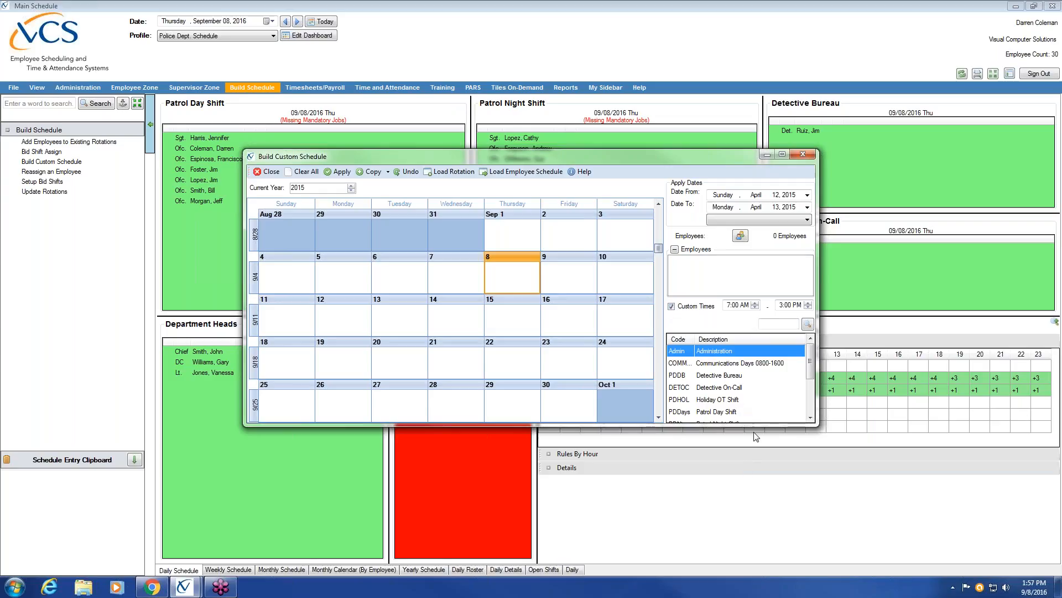
click(729, 305)
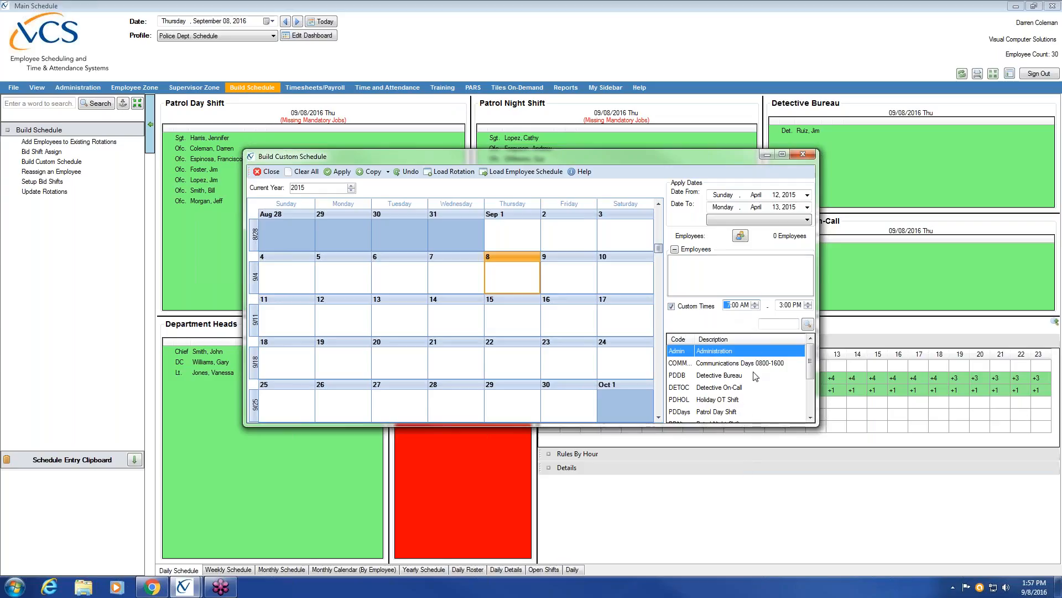
text(9)
click(783, 305)
text(5)
Place the Administration shift with custom times on September 5, 6 and 8.
drag(765, 355, 368, 276)
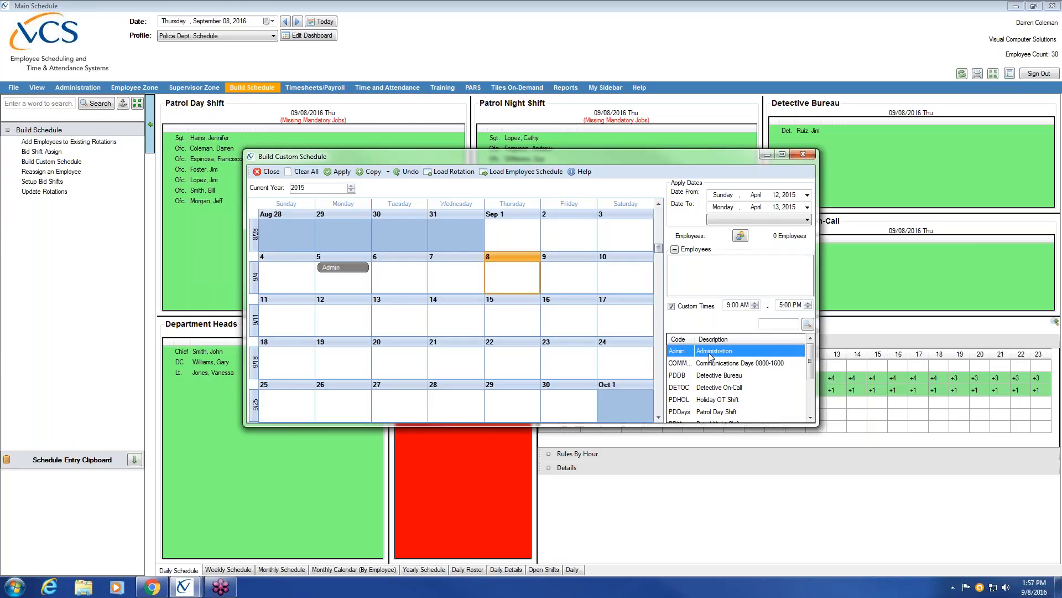
drag(710, 354, 397, 276)
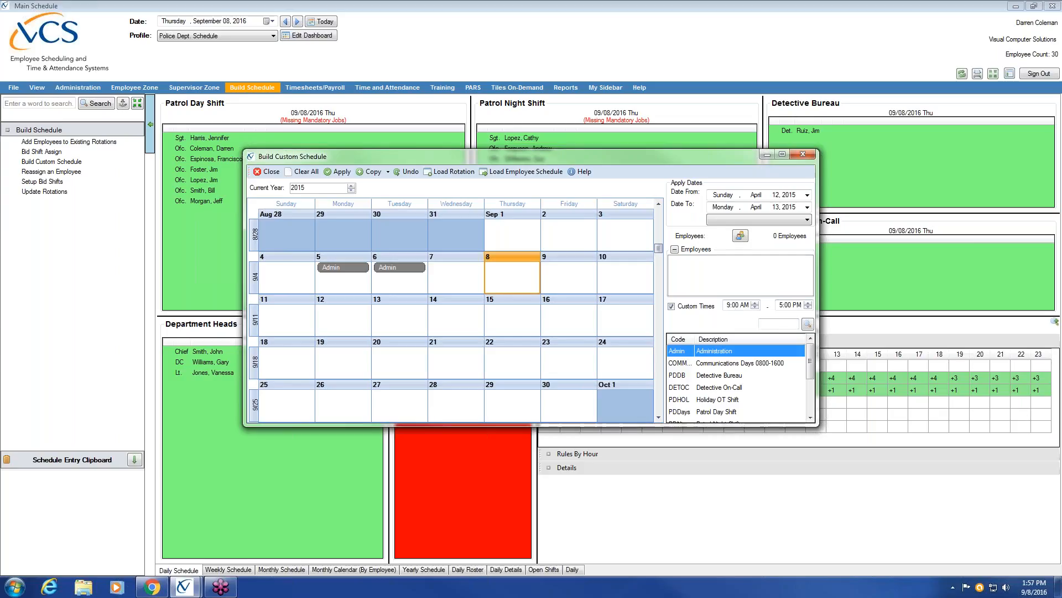
drag(759, 353, 520, 274)
Turn off custom times, place the Administration shift on September 12, 13 and 16, and close the form without applying.
click(671, 306)
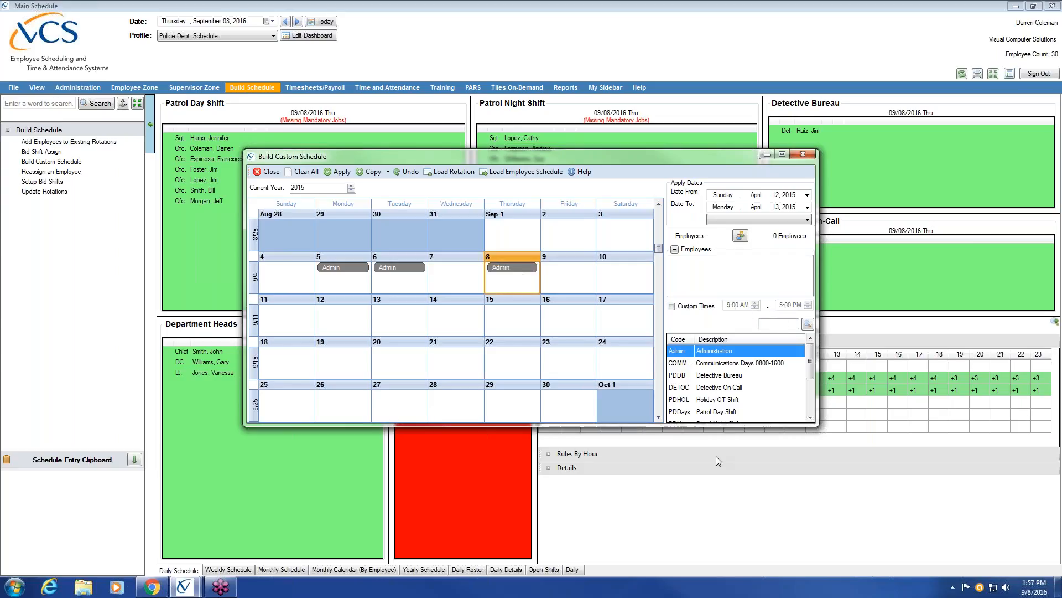
drag(737, 352, 351, 315)
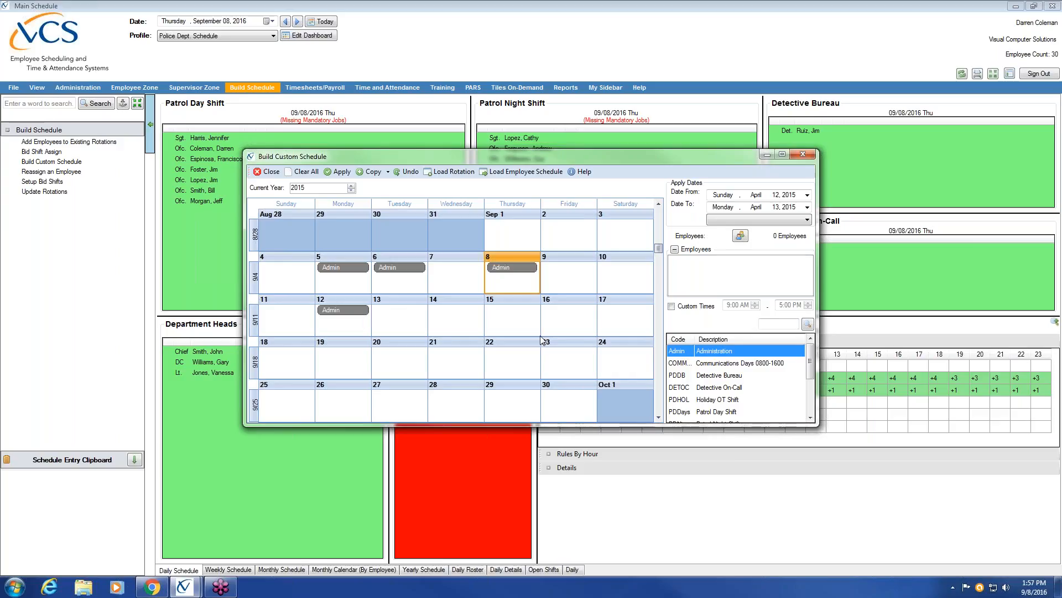
drag(682, 354, 409, 328)
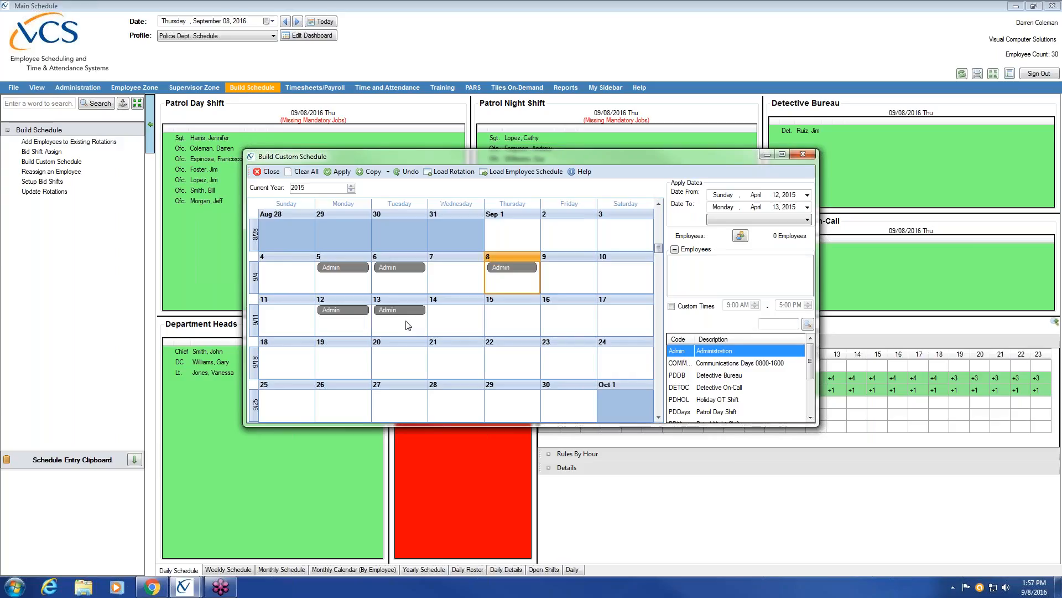
click(573, 332)
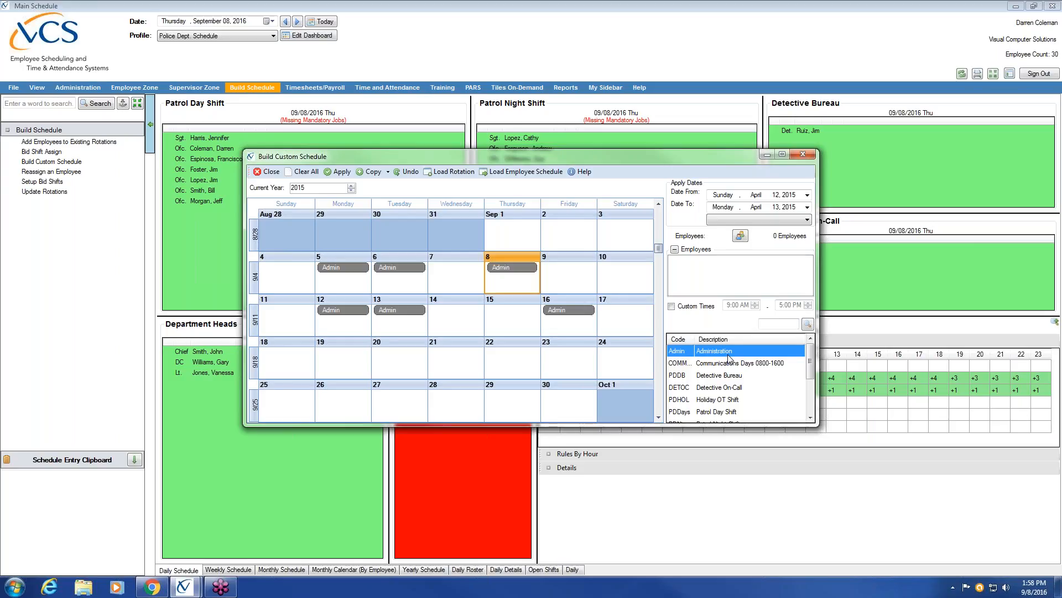
click(1054, 296)
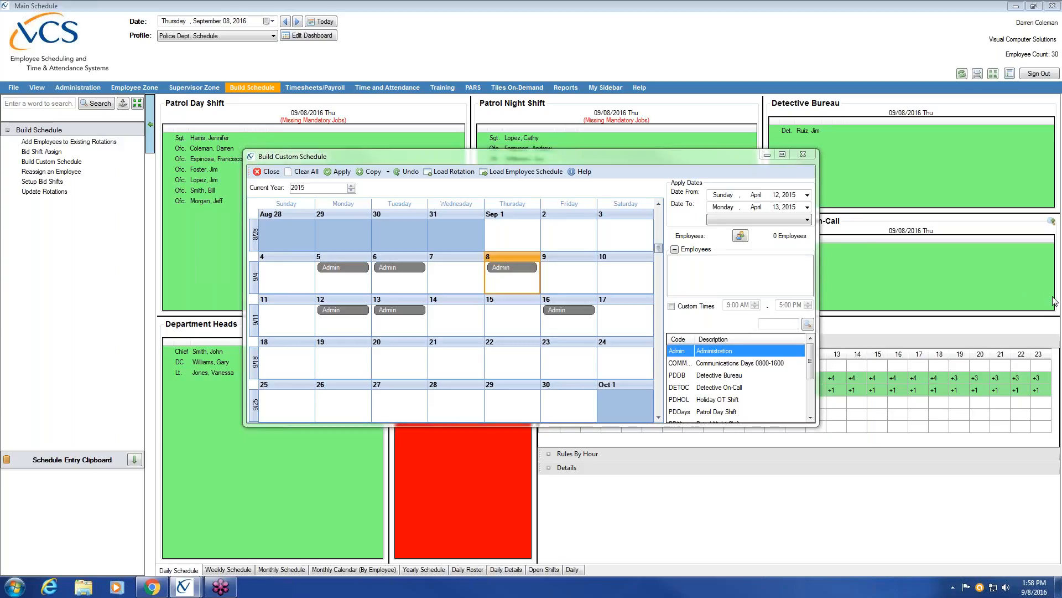
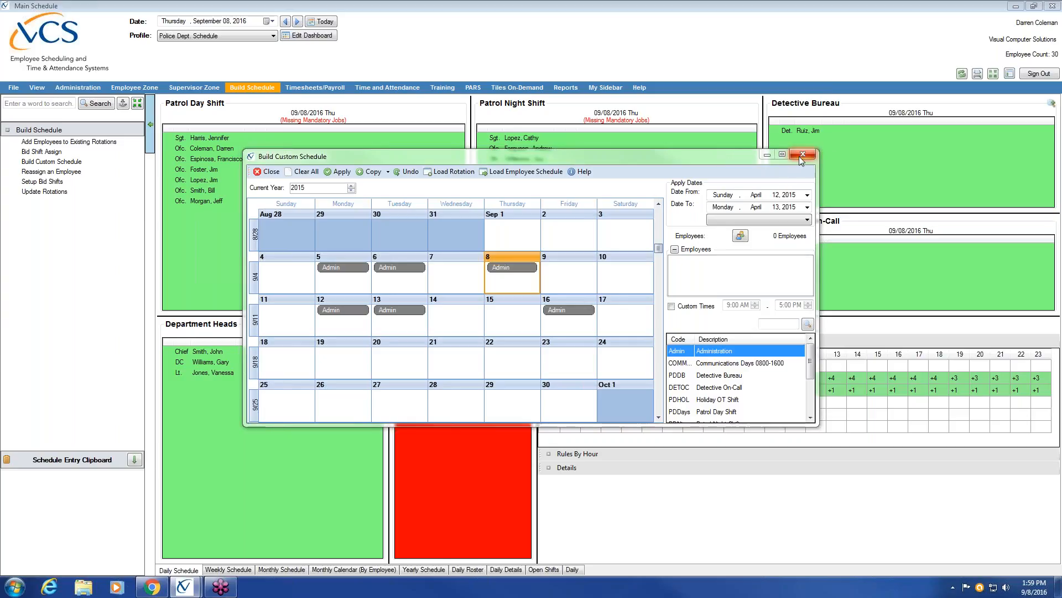
click(801, 155)
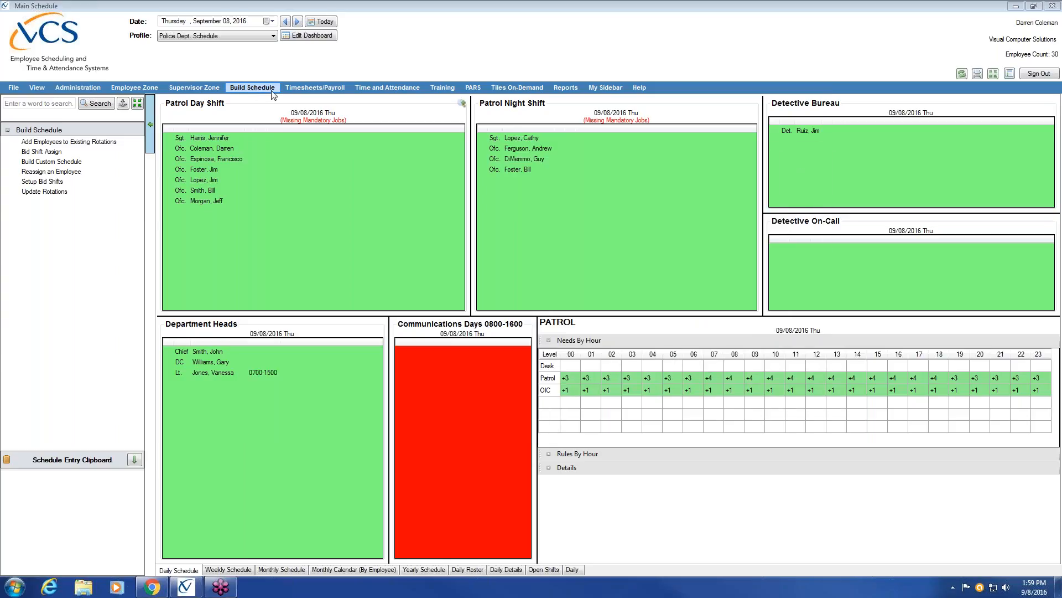
Open the Update Schedule Times form from the Supervisor Zone.
click(201, 88)
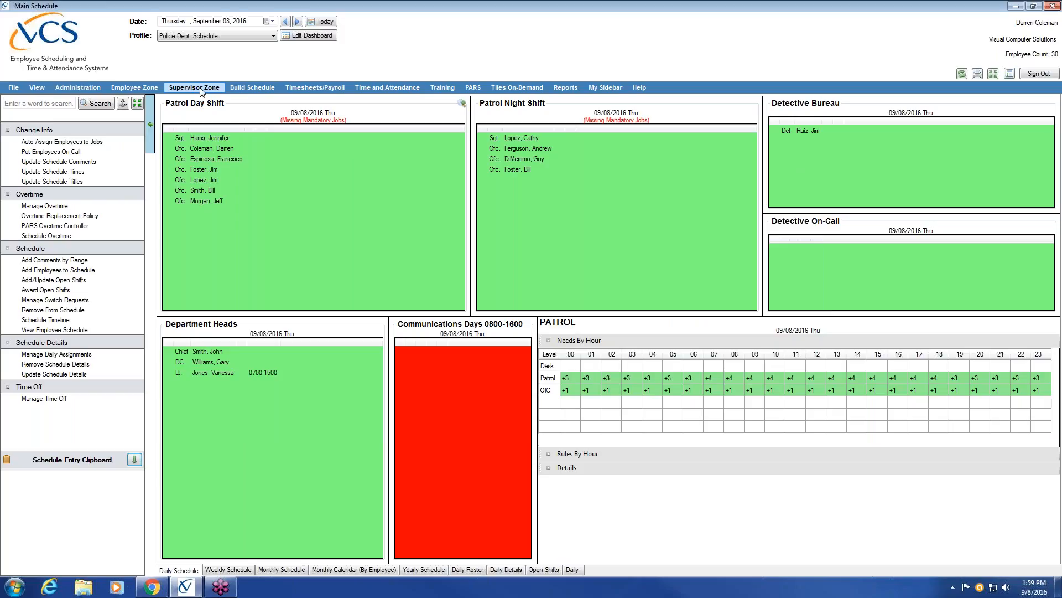
click(199, 89)
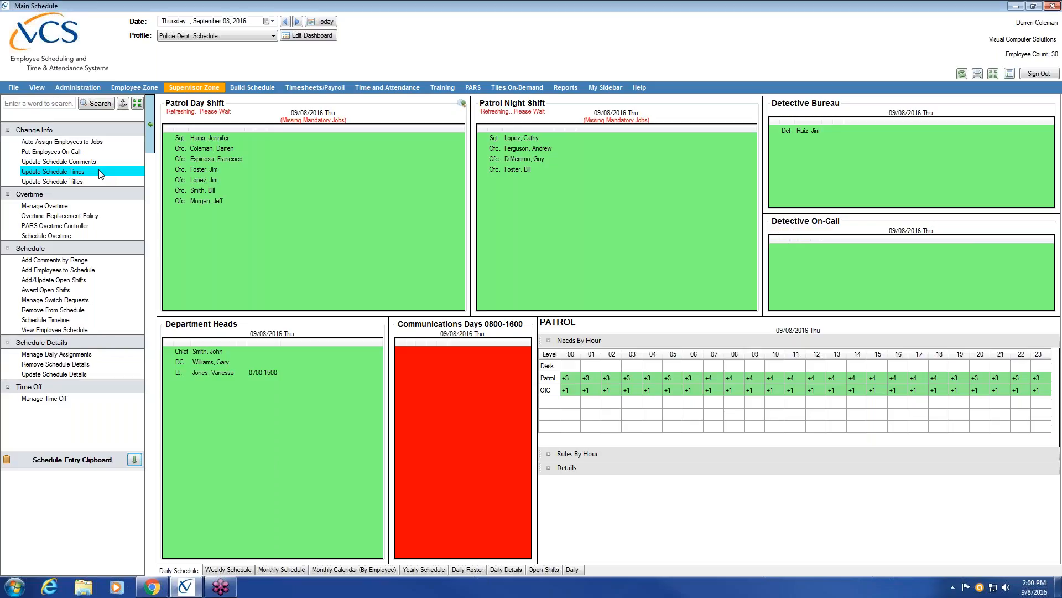
click(99, 171)
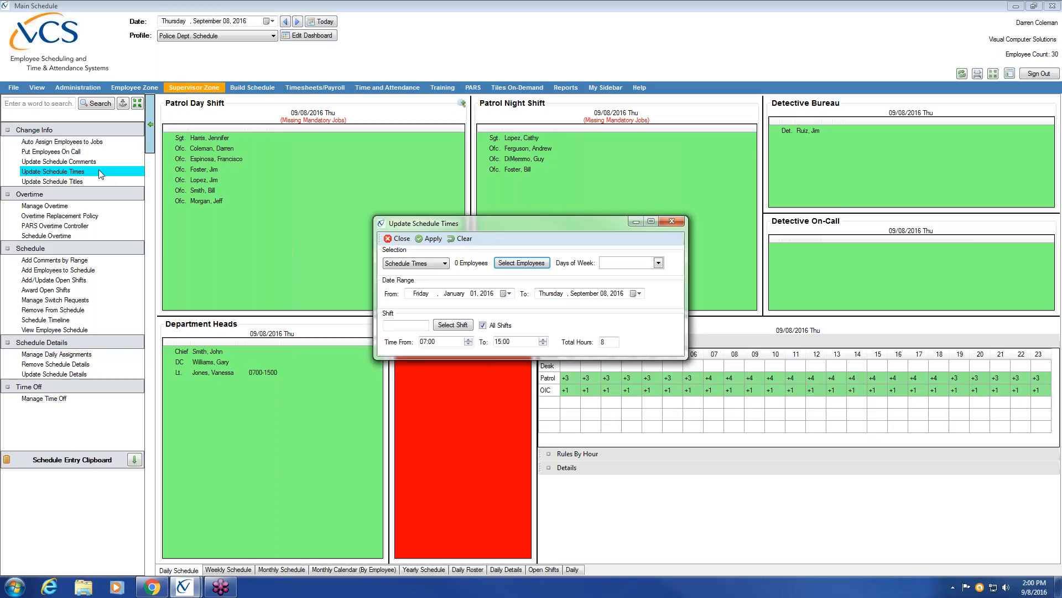
Filter the employee lookup by the Administration group and select its first three employees for the schedule time update.
click(542, 269)
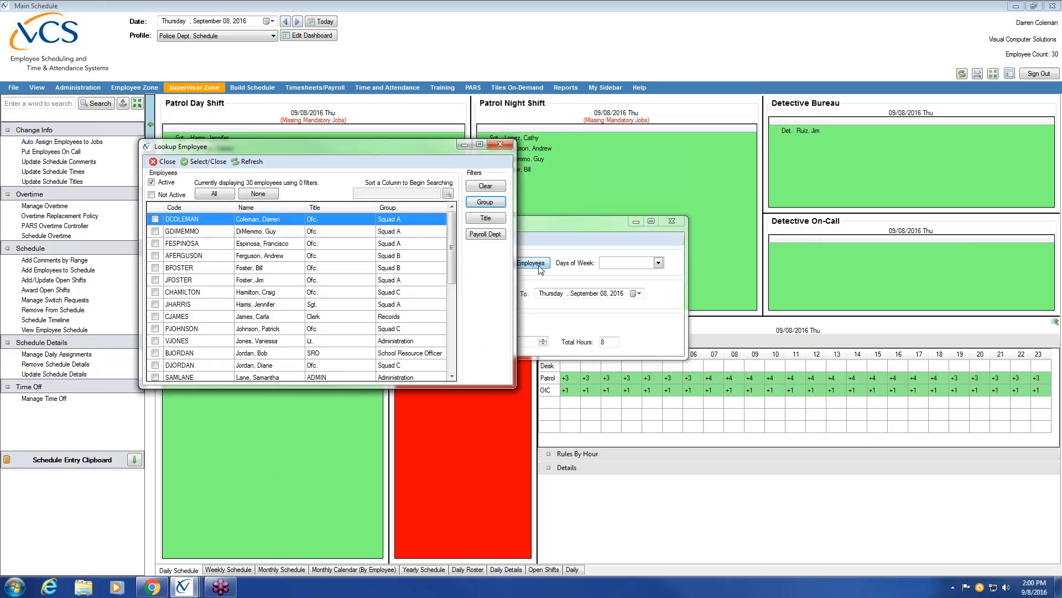
click(495, 202)
click(255, 230)
click(313, 203)
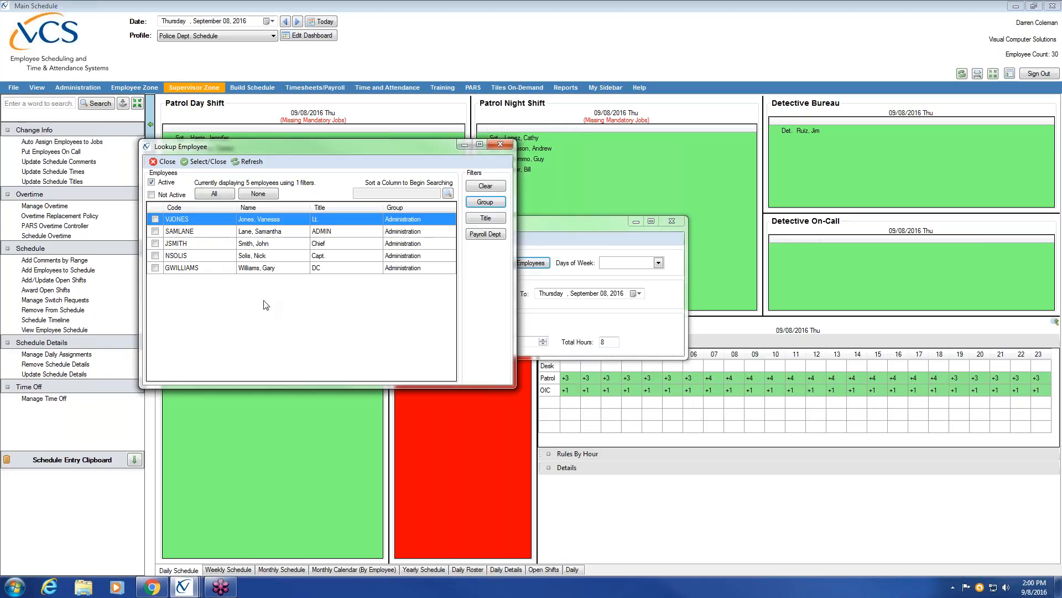
click(155, 219)
click(157, 231)
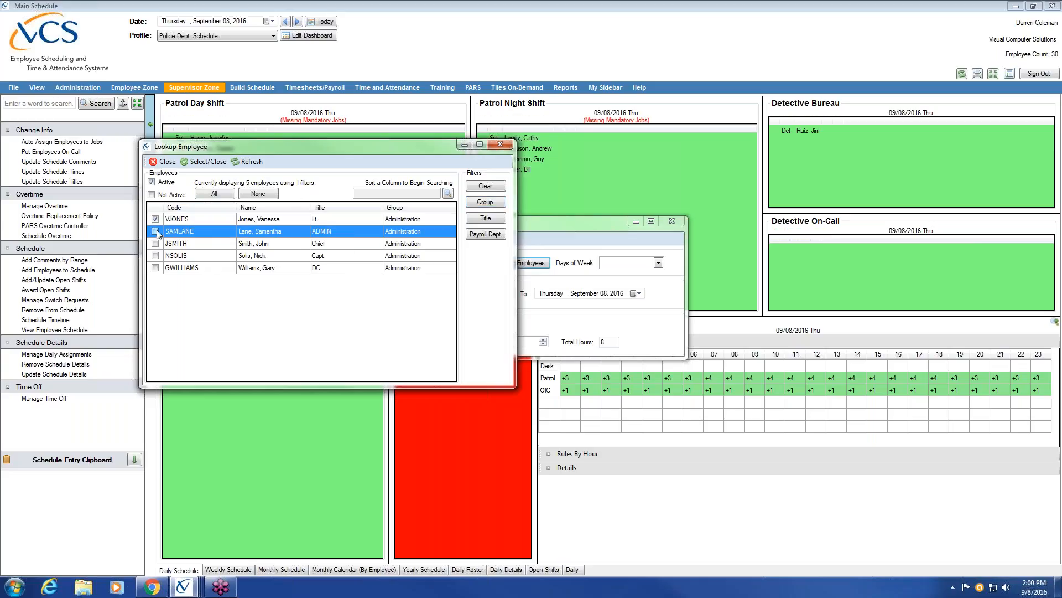
click(155, 243)
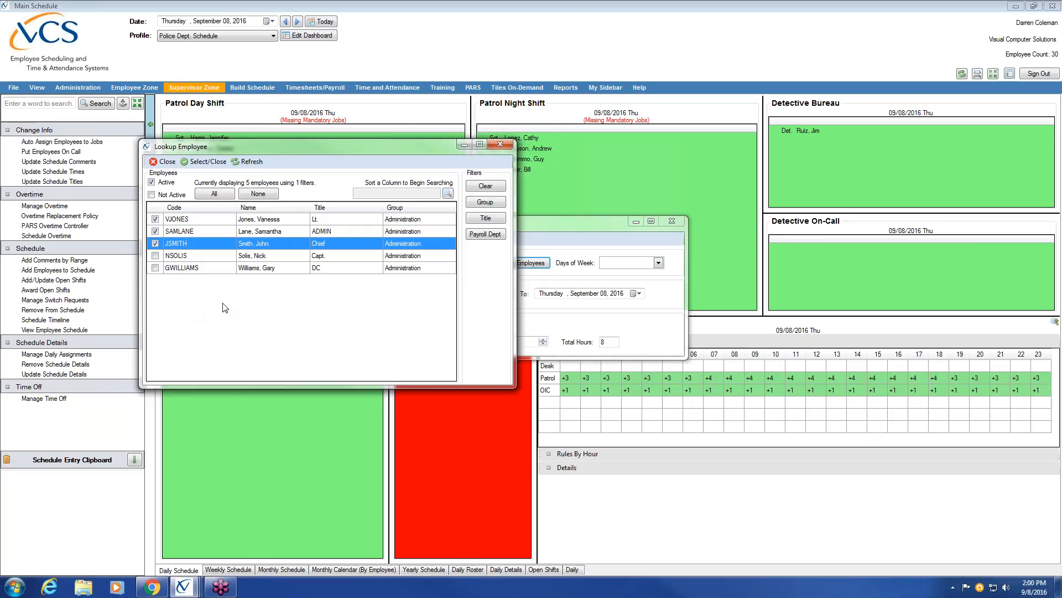
click(208, 161)
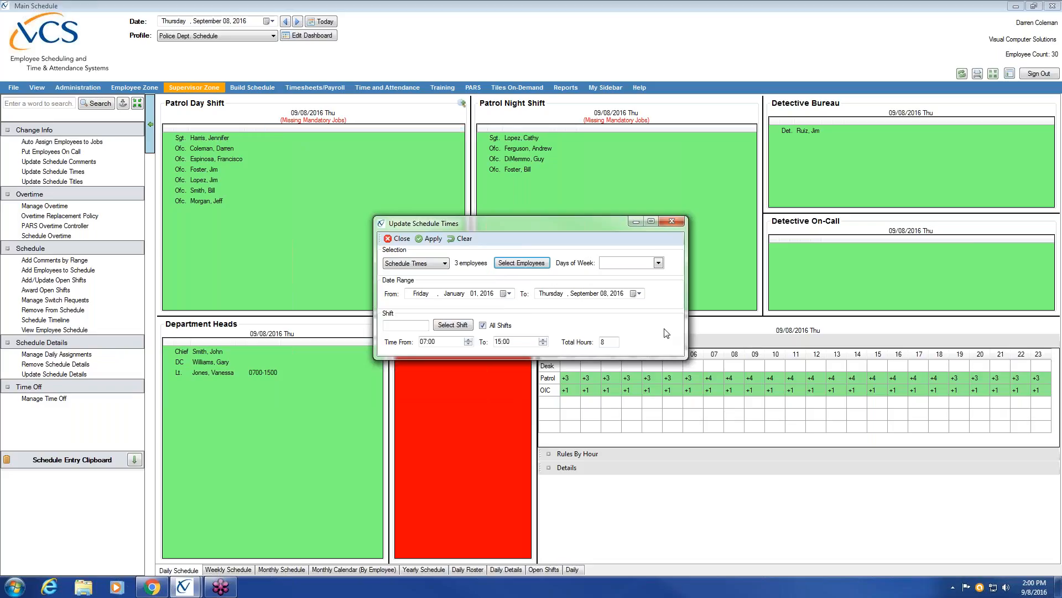
Limit the schedule time update to Monday, Tuesday, Wednesday, Thursday and Friday.
click(659, 263)
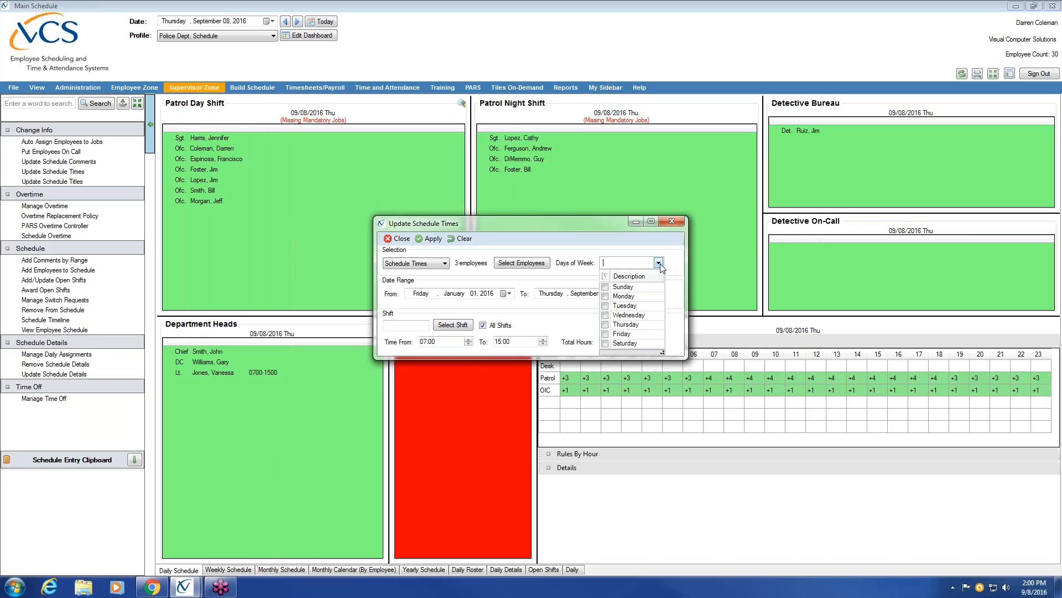
click(606, 296)
click(605, 306)
click(605, 315)
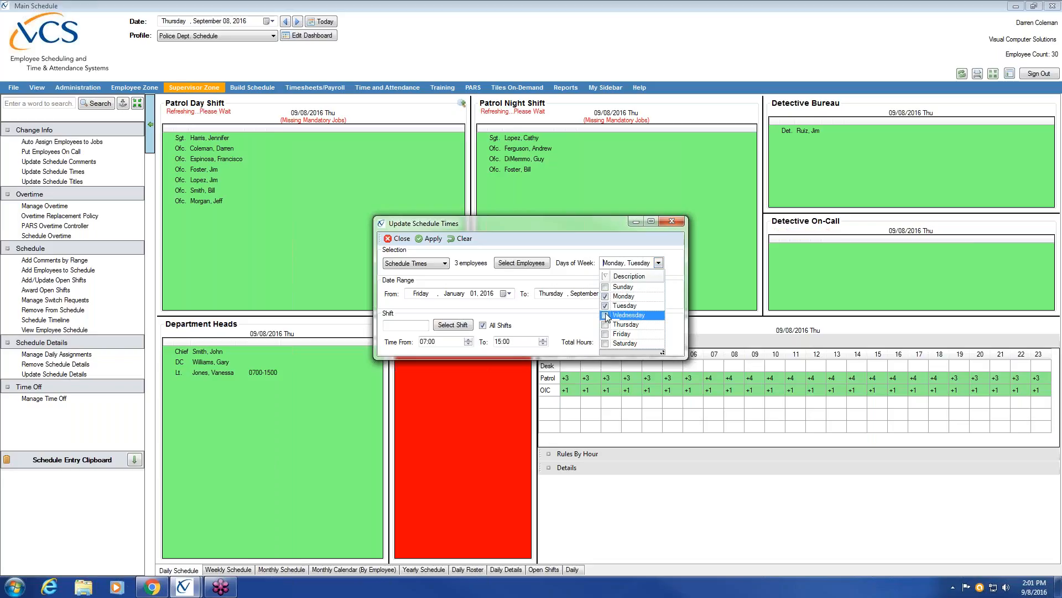
click(606, 324)
click(605, 334)
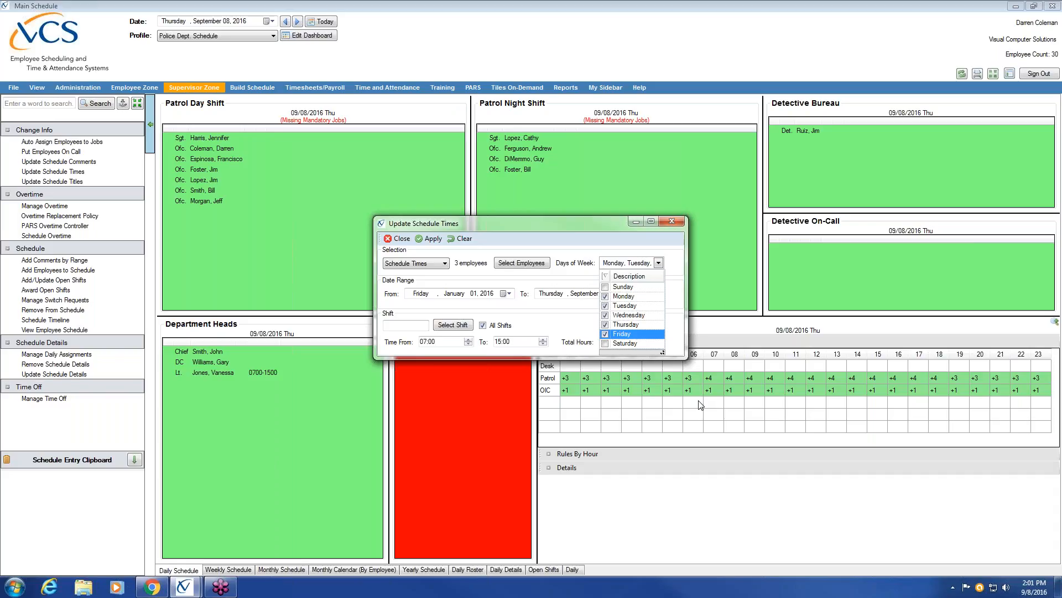
click(658, 264)
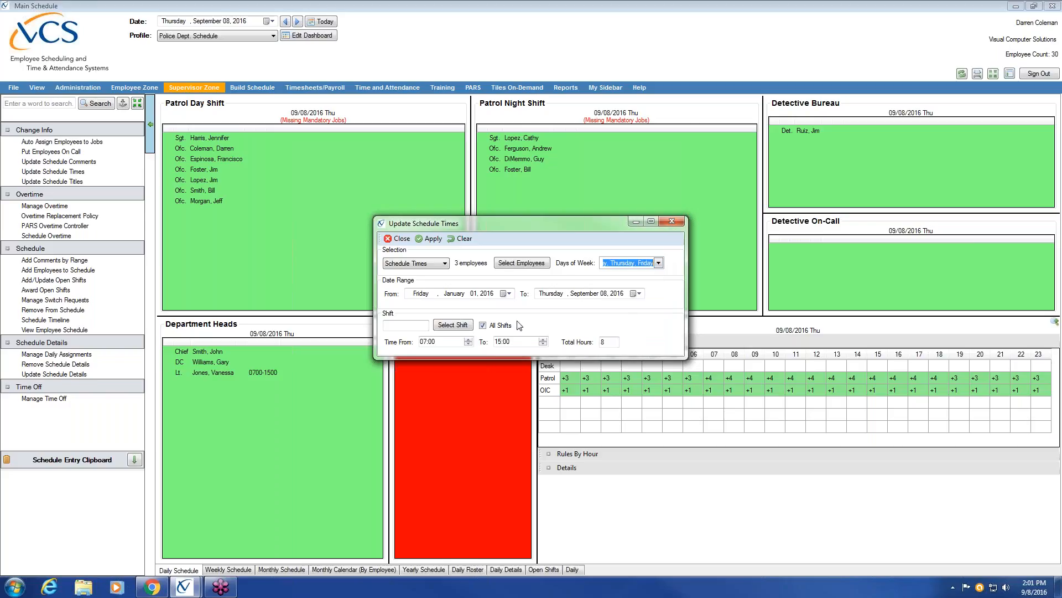
Set the update's date range from June 20, 2016 to September 2, 2016.
click(514, 297)
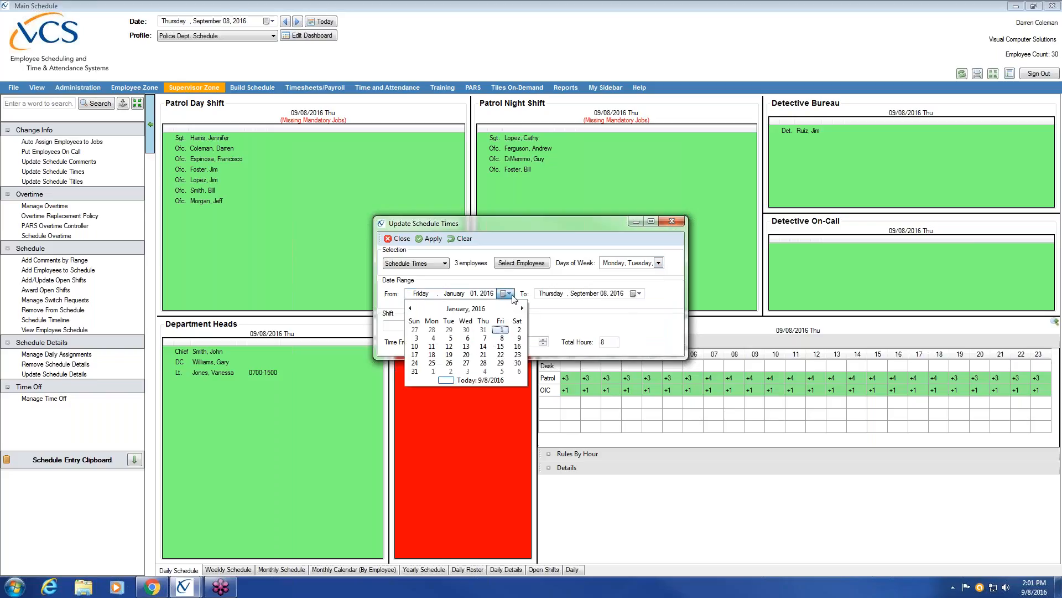
click(521, 309)
click(522, 309)
click(522, 308)
click(522, 308)
click(522, 309)
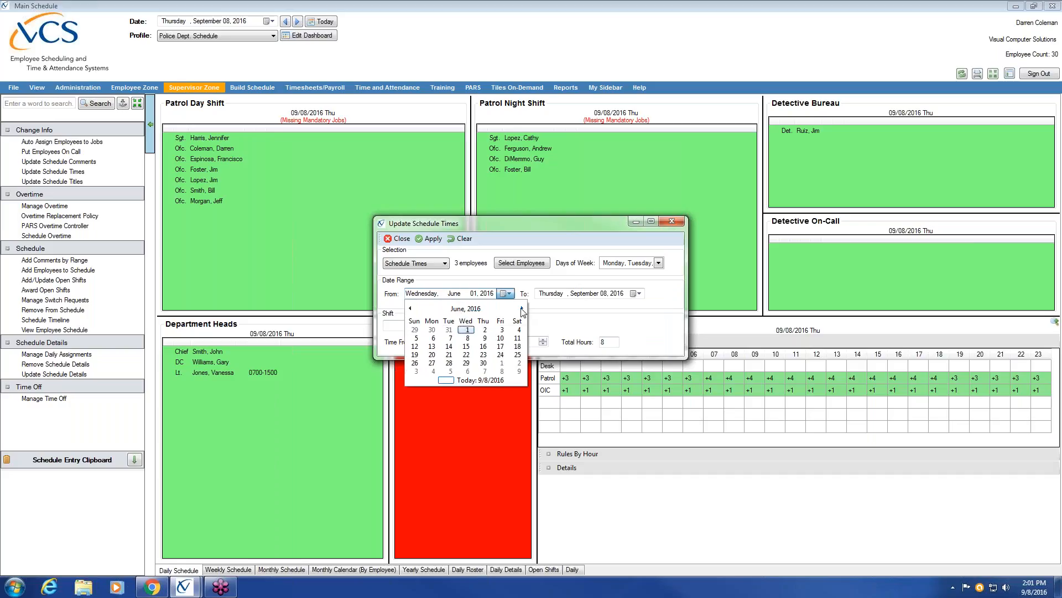
click(432, 356)
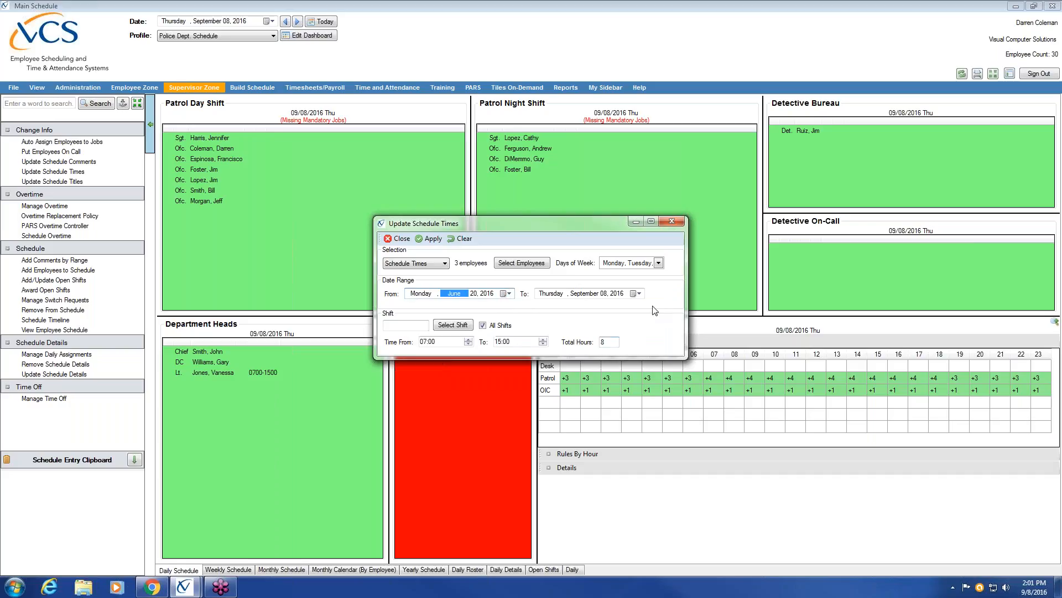
click(639, 293)
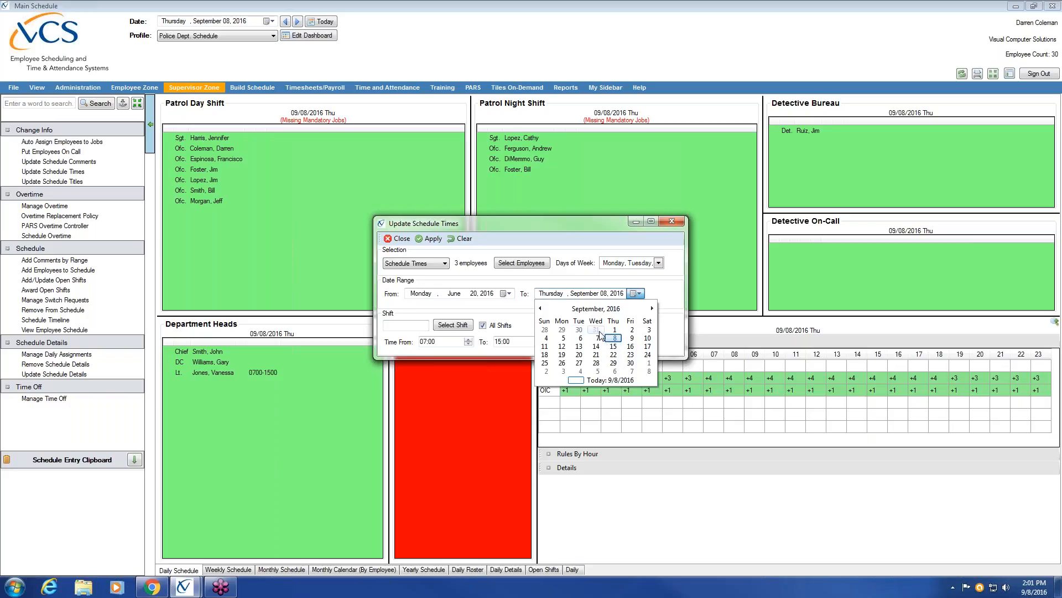
click(632, 330)
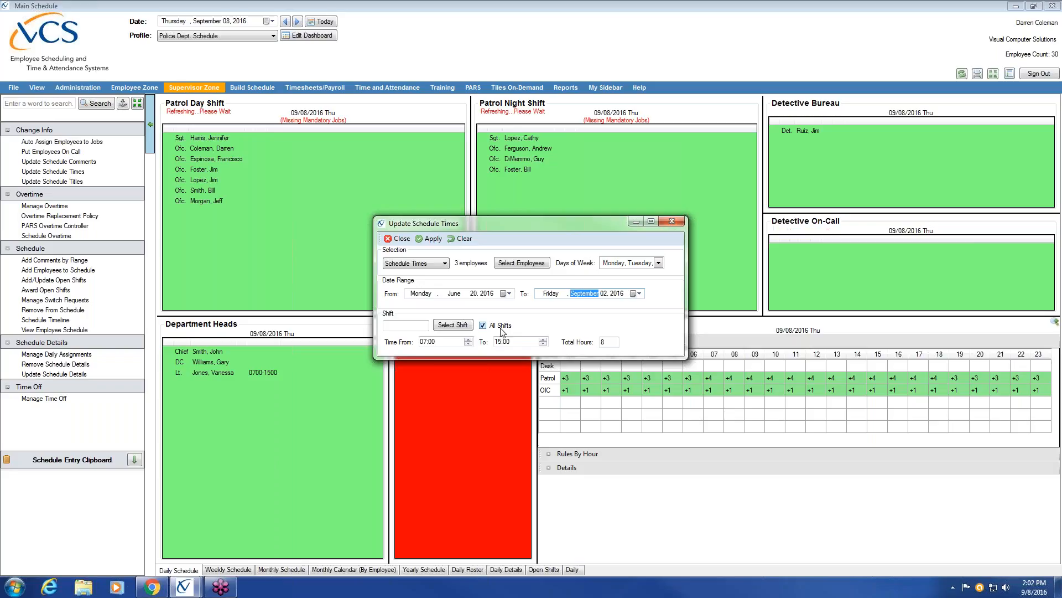
Restrict the update to the Patrol Day Shift, and switch it back to all shifts.
click(483, 325)
click(463, 327)
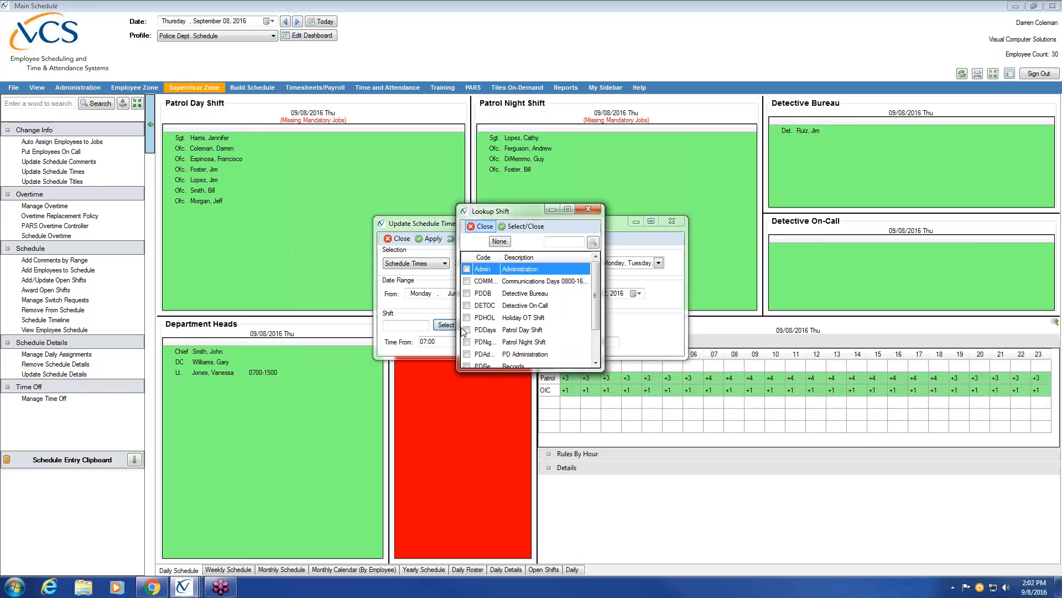
click(467, 331)
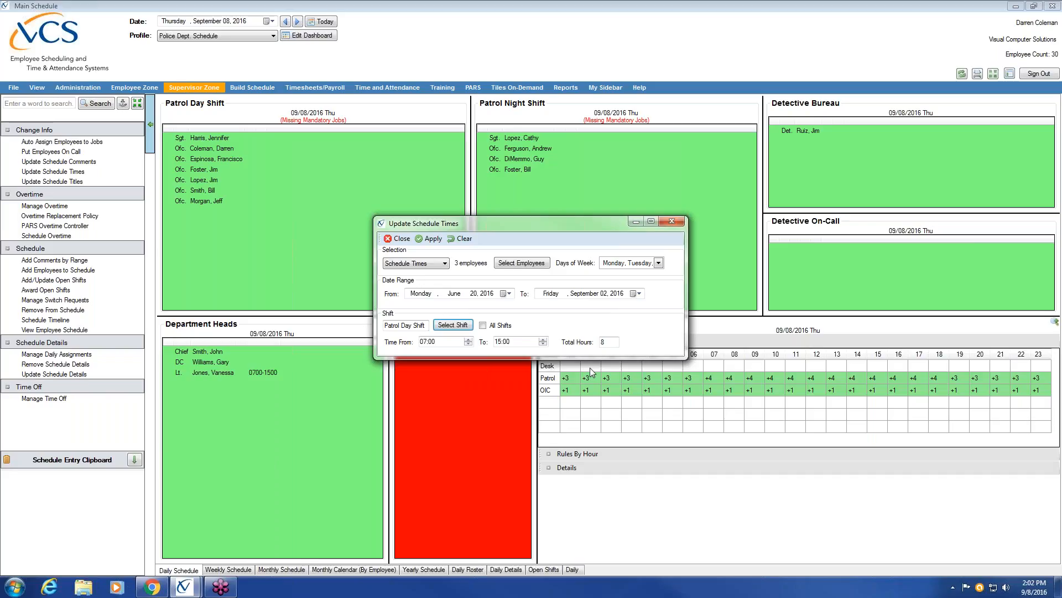
click(483, 325)
Set the schedule times from 09:00 to 17:00 and apply the update.
click(422, 342)
text(9)
click(498, 343)
key(Tab)
click(433, 239)
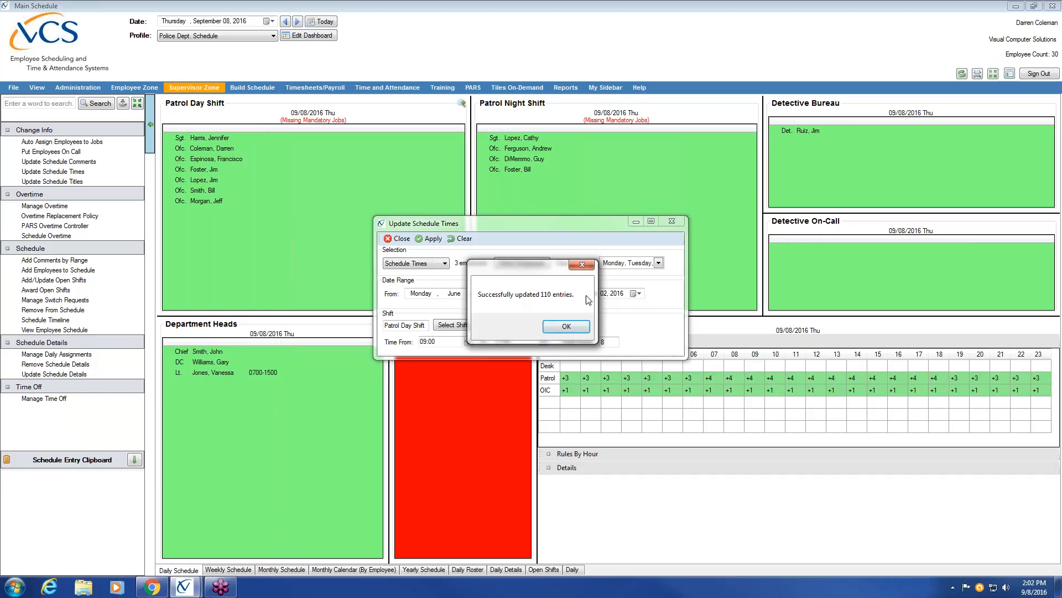
click(577, 329)
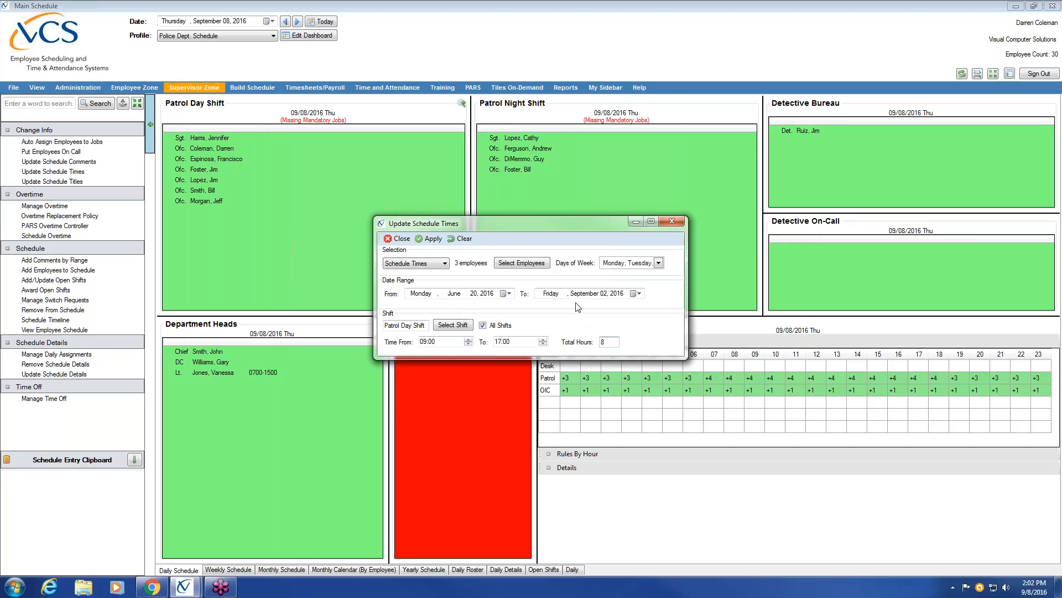
Display the September 1, 2016 schedule and view the time-off request form for the Department Heads lieutenant, closing it without applying.
click(269, 22)
click(238, 57)
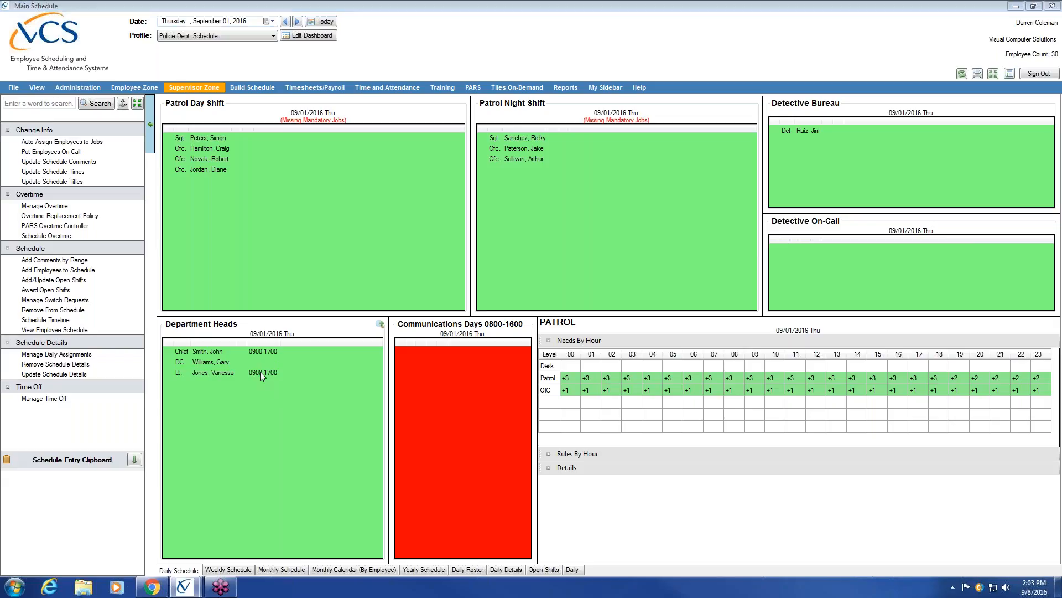
click(260, 371)
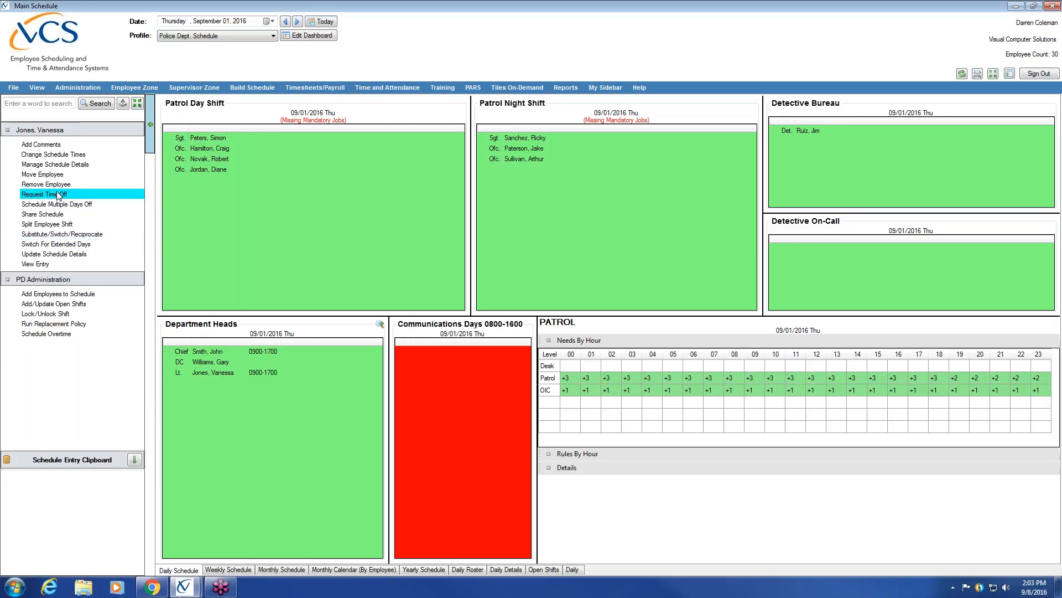
click(58, 194)
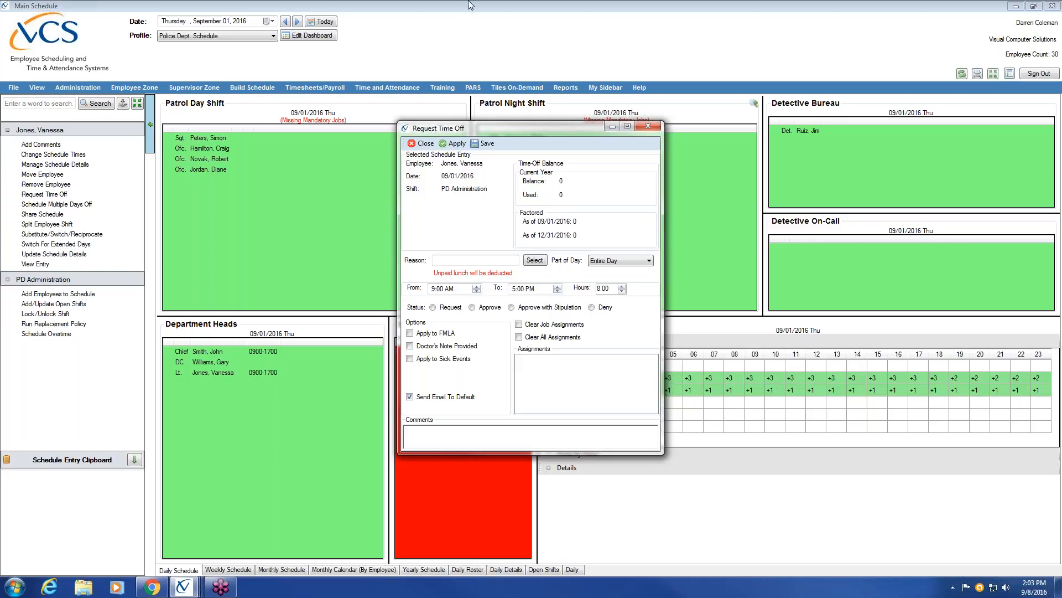
click(648, 126)
View the daily schedules for September 5 and 6, 2016, and display the Supervisor Zone options.
click(270, 21)
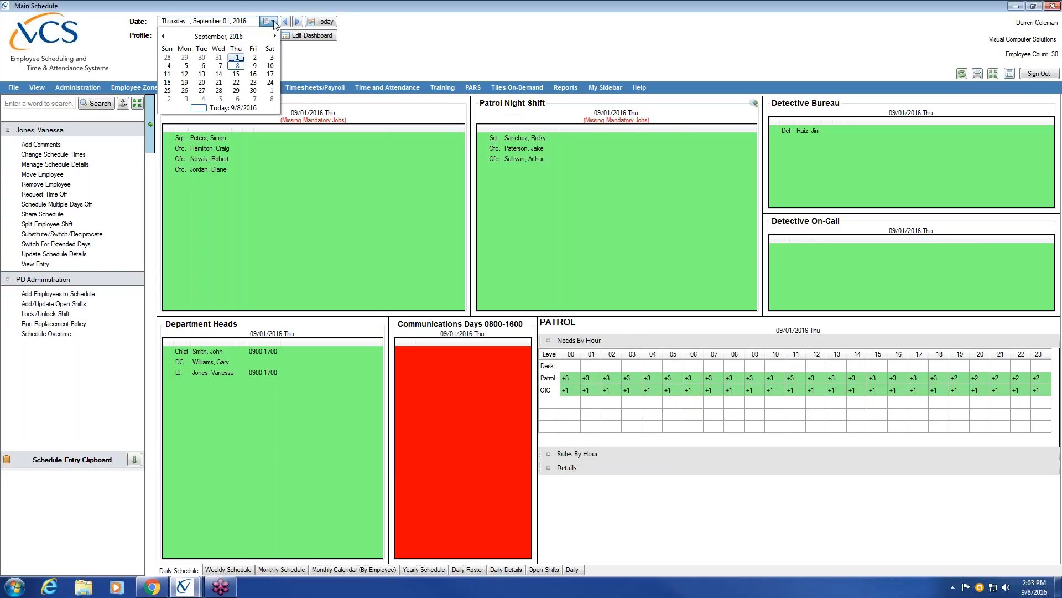
click(186, 66)
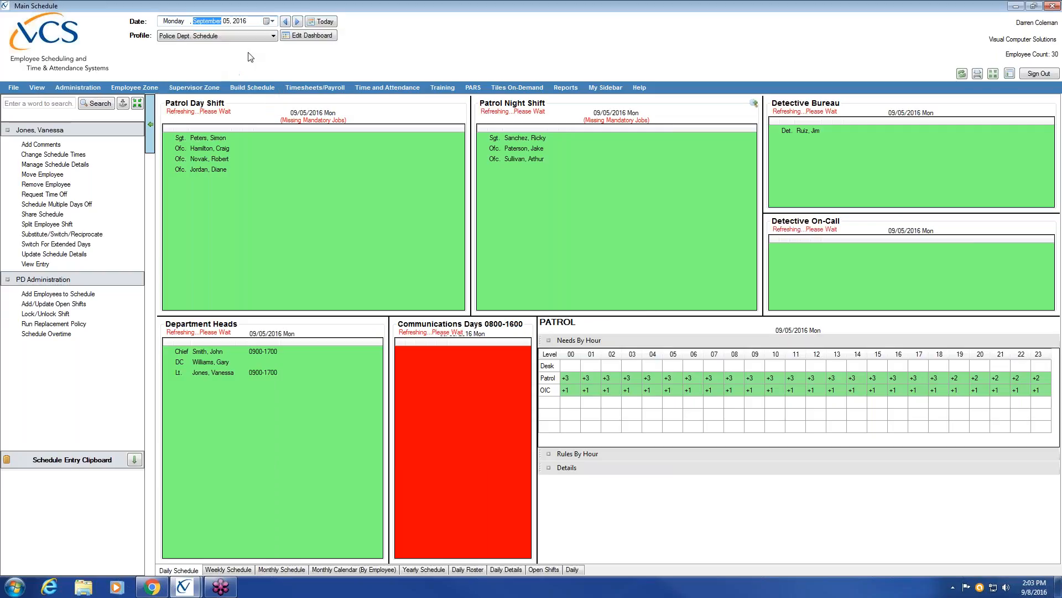
click(272, 22)
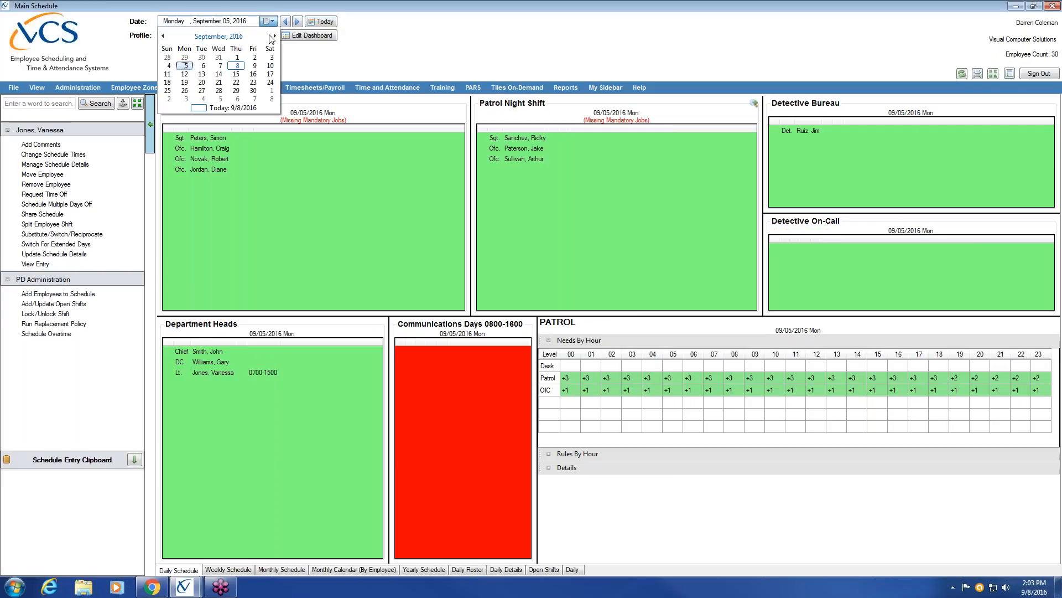
click(202, 66)
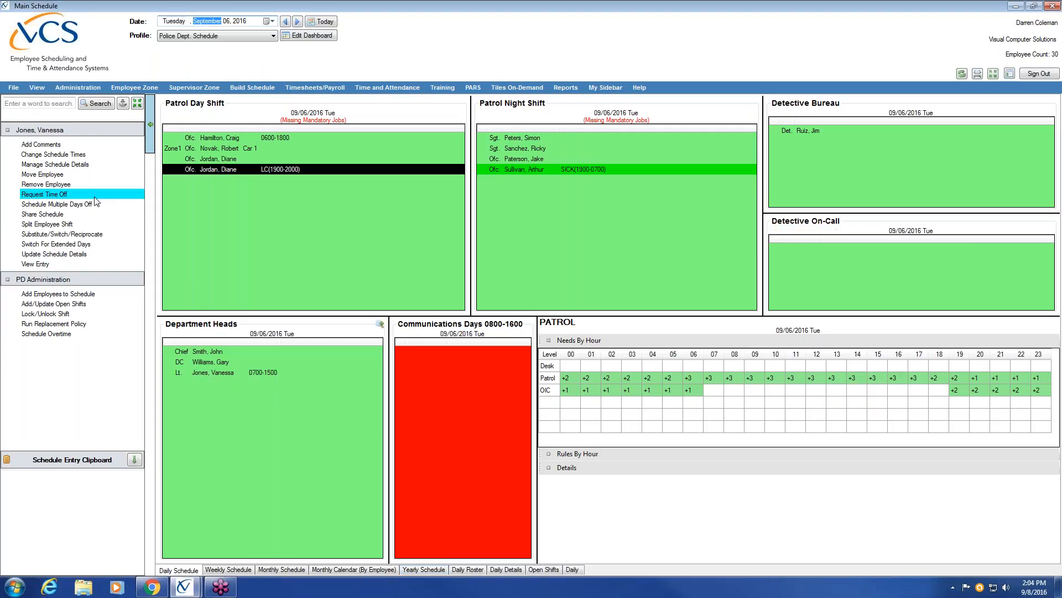
click(194, 88)
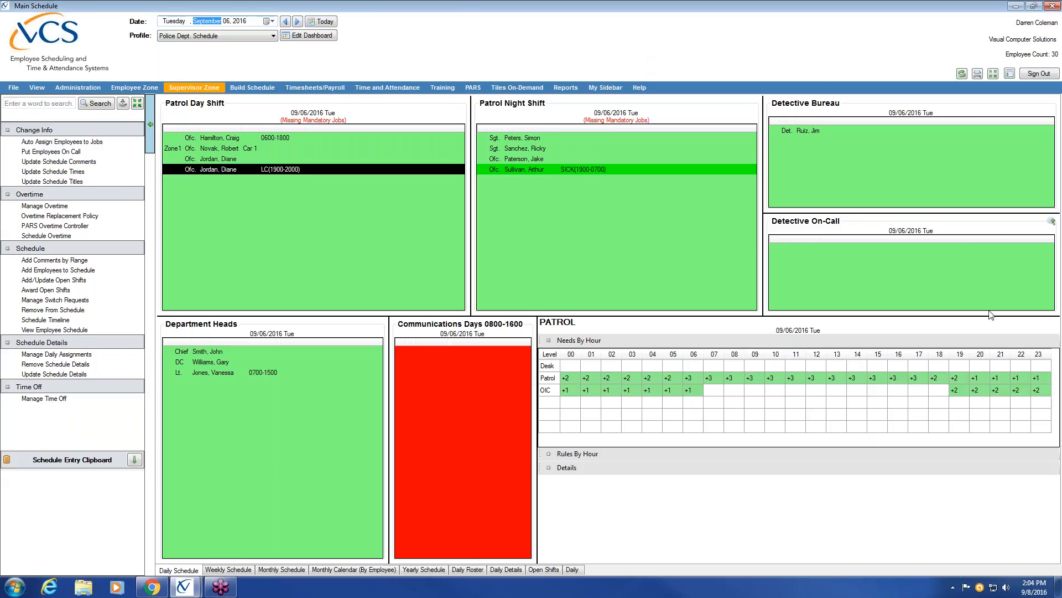
click(1058, 319)
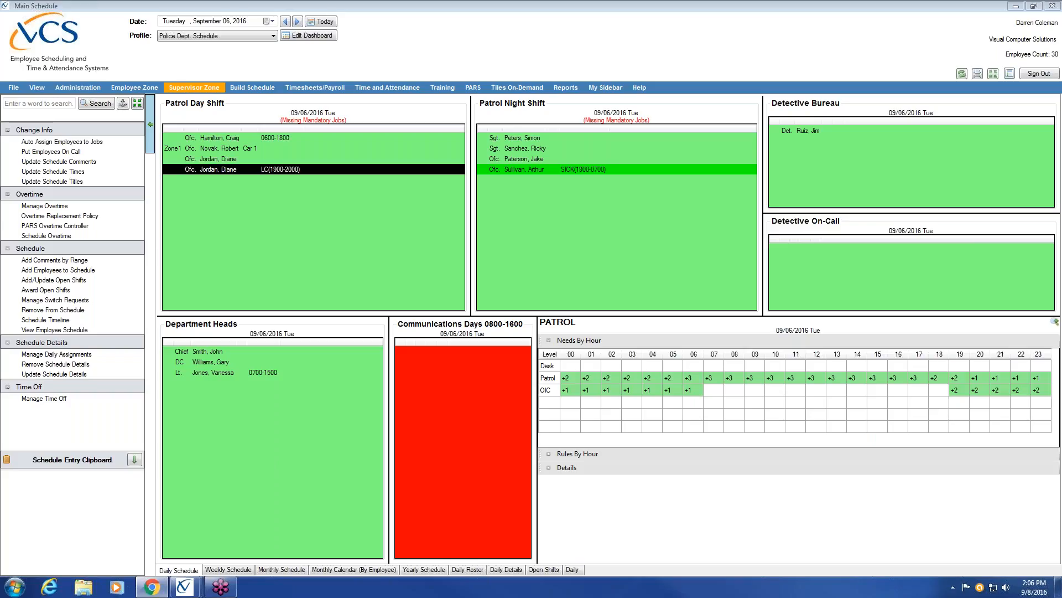
Switch to Chrome, look through the upcoming trainings in the VCS Training Catalog, and return to the VCS Main Schedule.
drag(1061, 10, 168, 1)
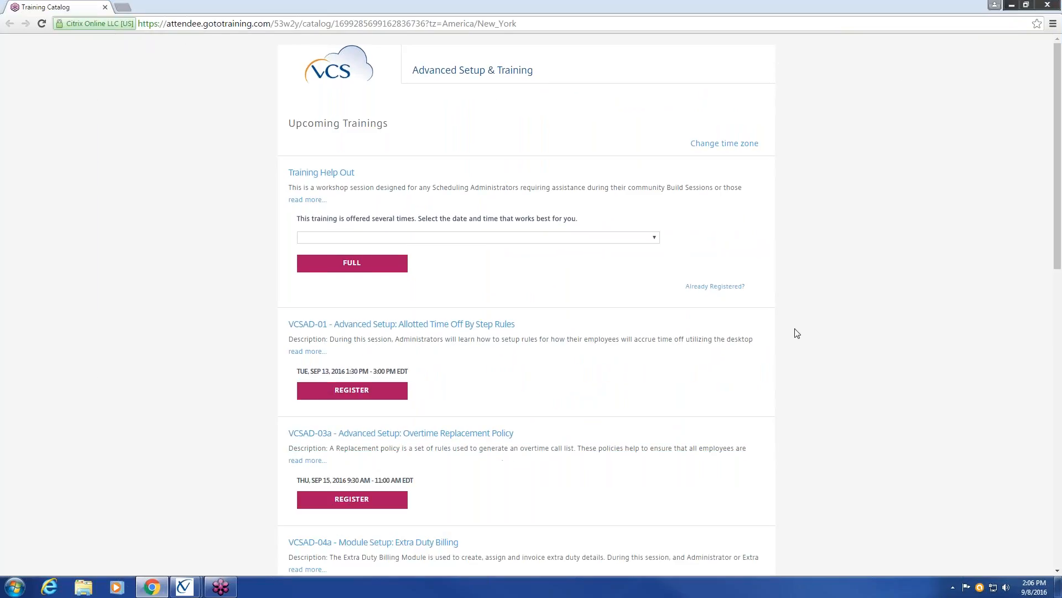
scroll(549, 398, down, 3)
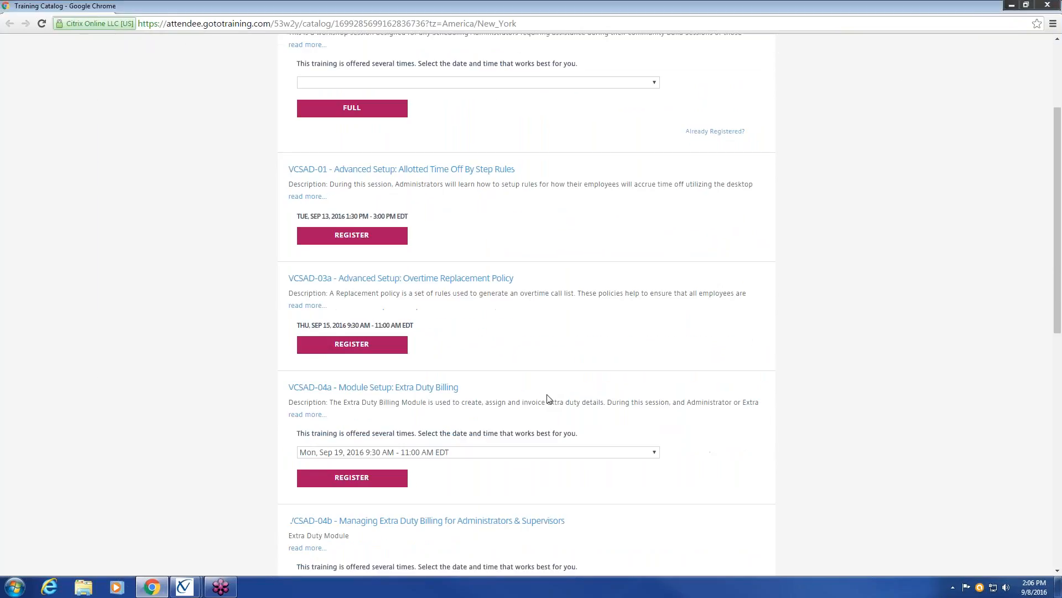
scroll(549, 399, down, 4)
scroll(576, 332, up, 7)
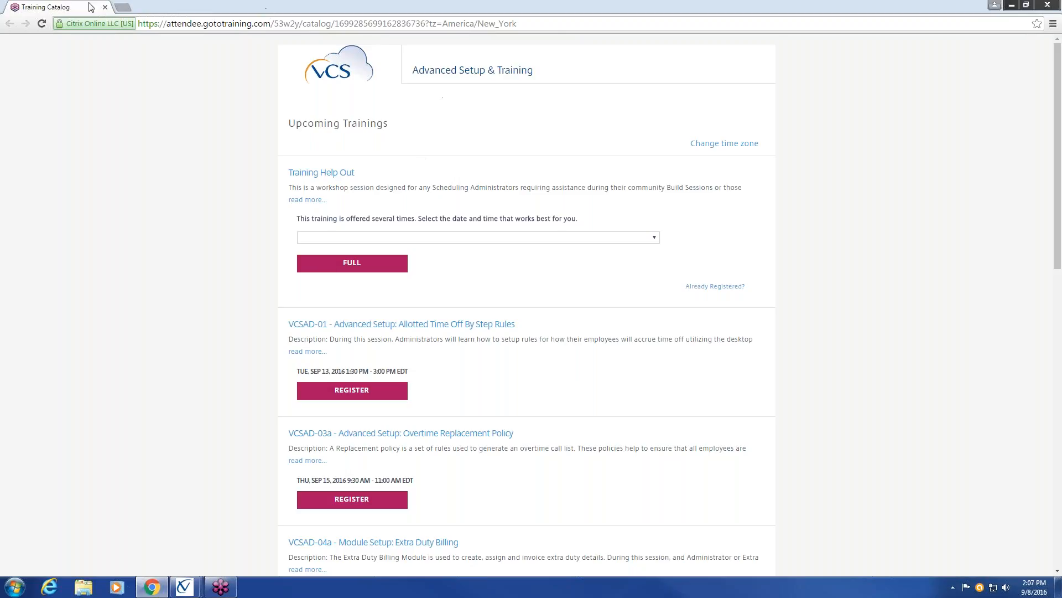
drag(73, 6, 1061, 33)
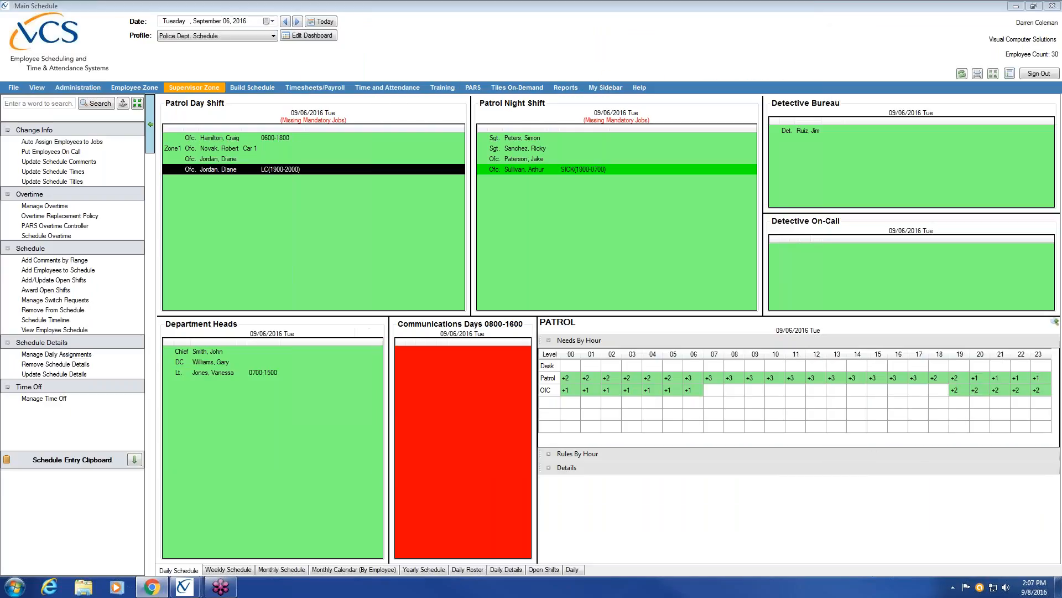